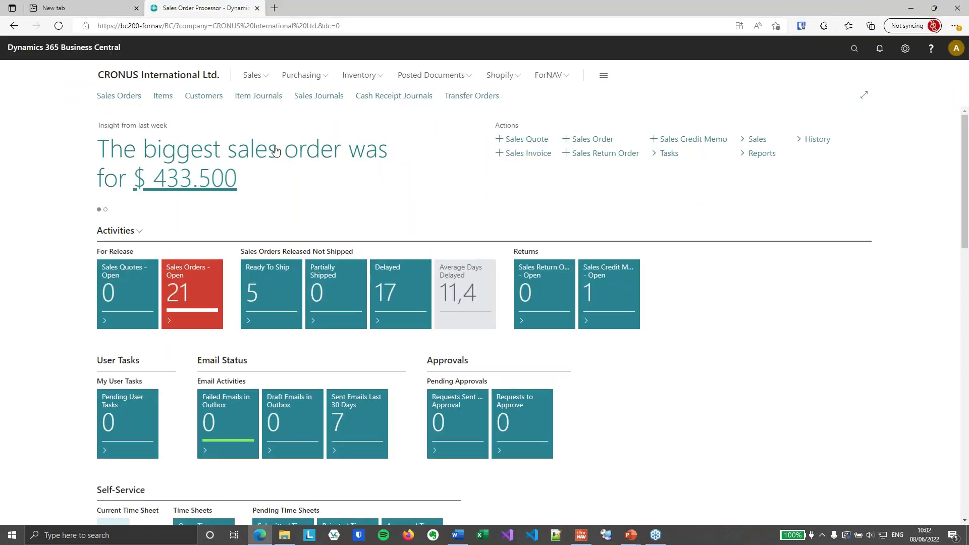
# Open sales order 1001 and review its lines' variant codes and descriptions.
pyautogui.click(255, 79)
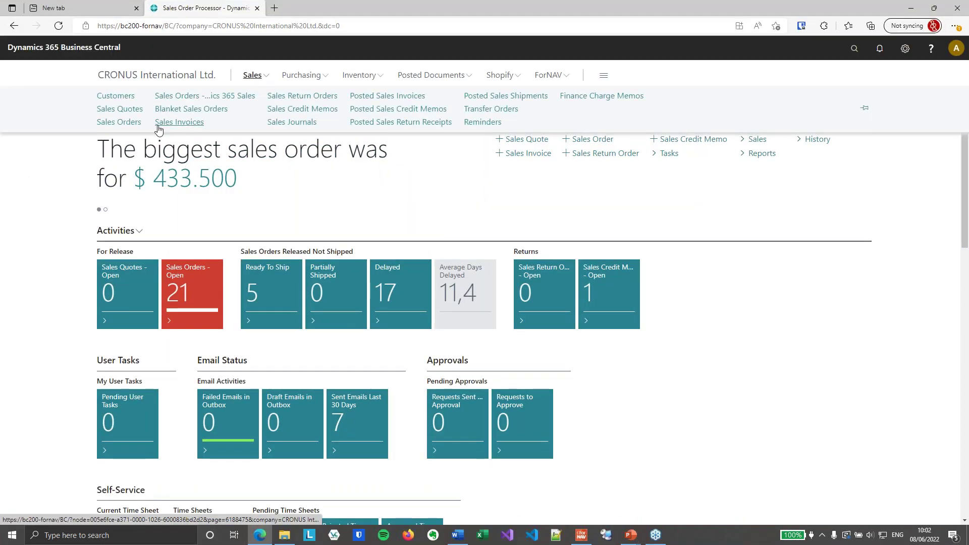
pyautogui.click(132, 123)
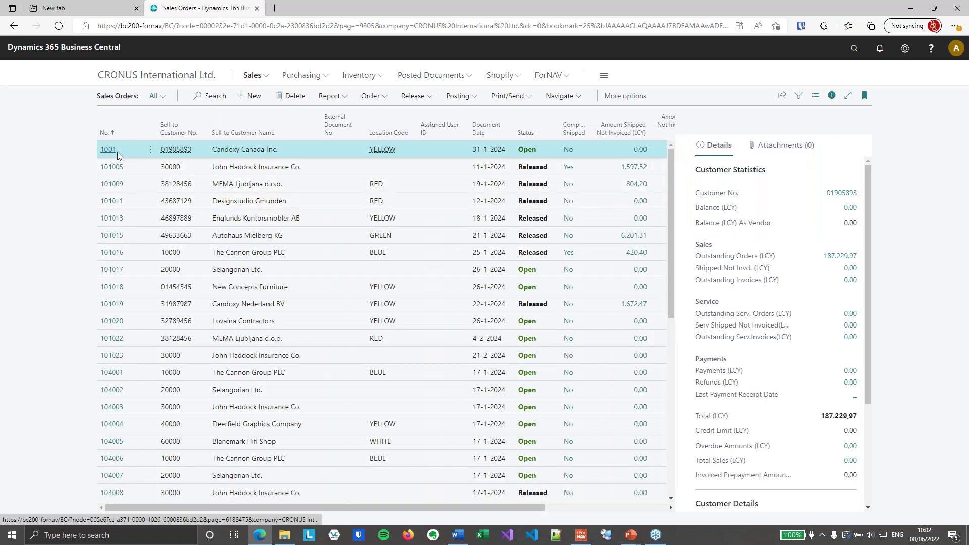
pyautogui.click(121, 151)
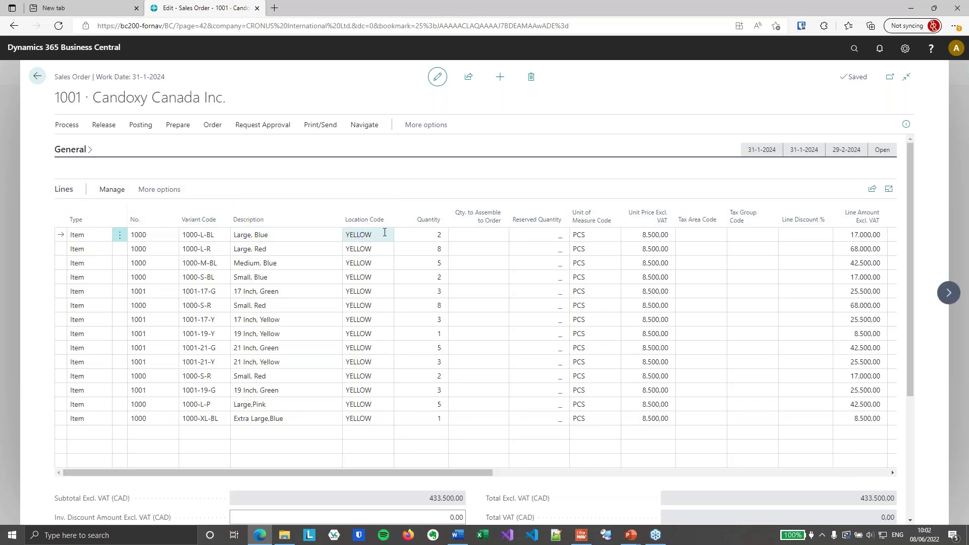
pyautogui.click(218, 229)
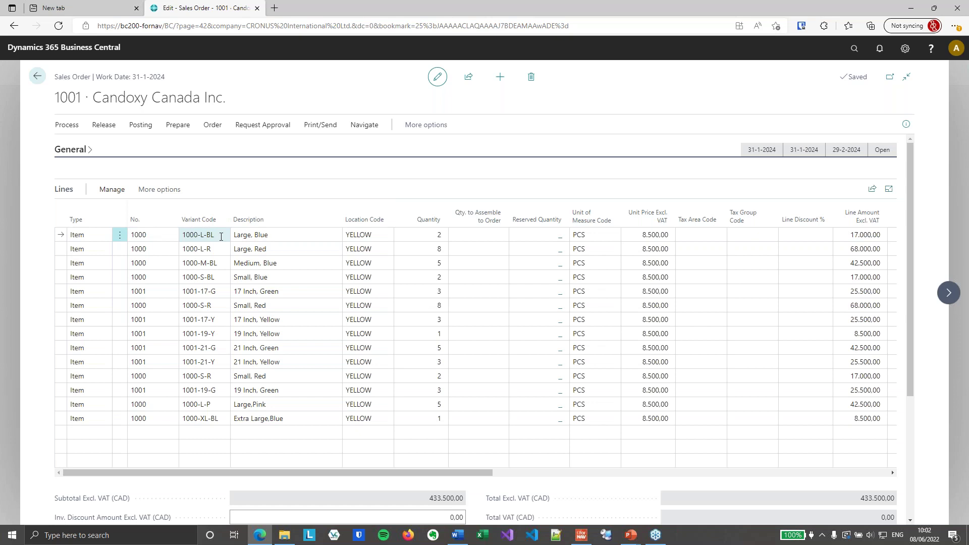
pyautogui.click(219, 242)
pyautogui.click(212, 235)
pyautogui.click(259, 237)
pyautogui.press('Down')
pyautogui.press('Down')
pyautogui.press('Down')
pyautogui.press('Down')
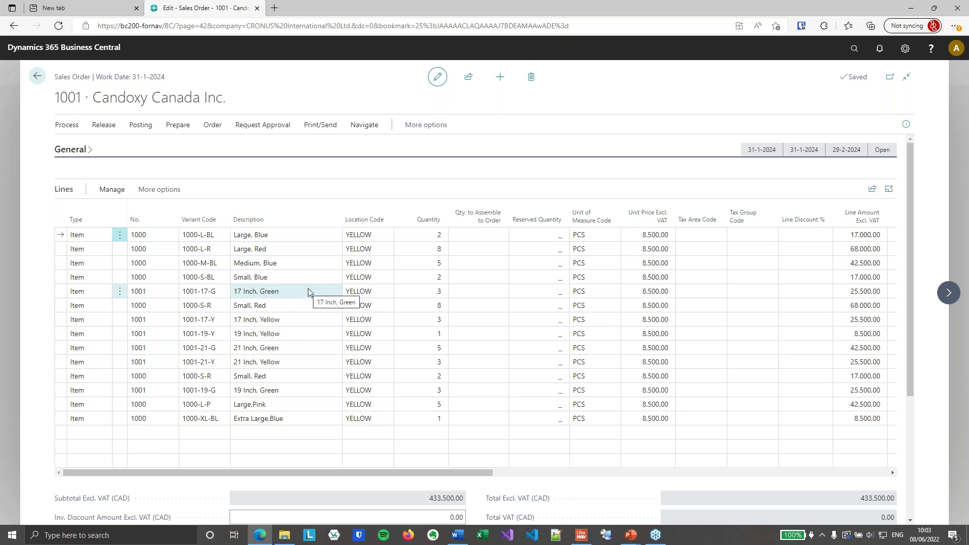
pyautogui.press('Up')
pyautogui.press('Up')
pyautogui.press('Up')
pyautogui.press('Up')
pyautogui.click(157, 235)
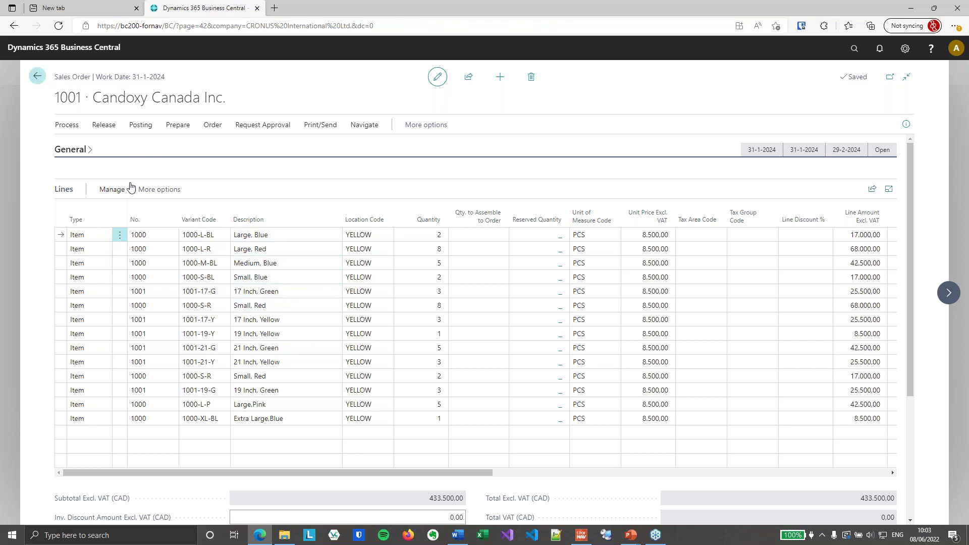
# Leave the order and open the Order report's Matrix Table Start layout in the designer.
pyautogui.press('Escape')
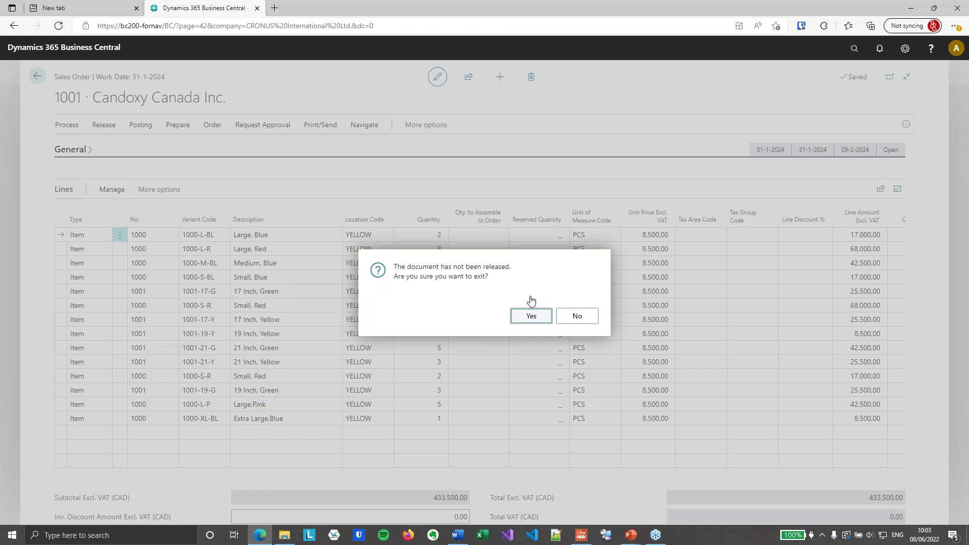
pyautogui.click(530, 314)
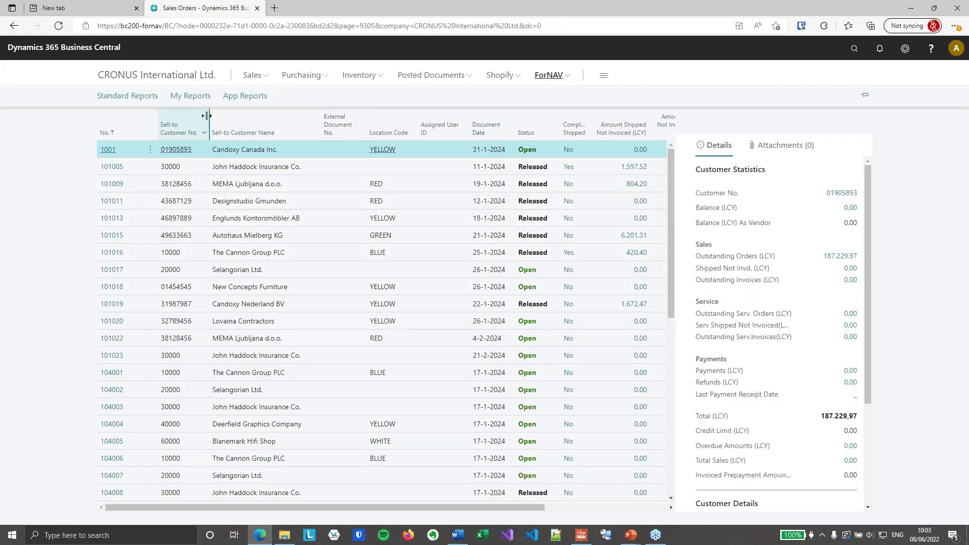
pyautogui.click(127, 96)
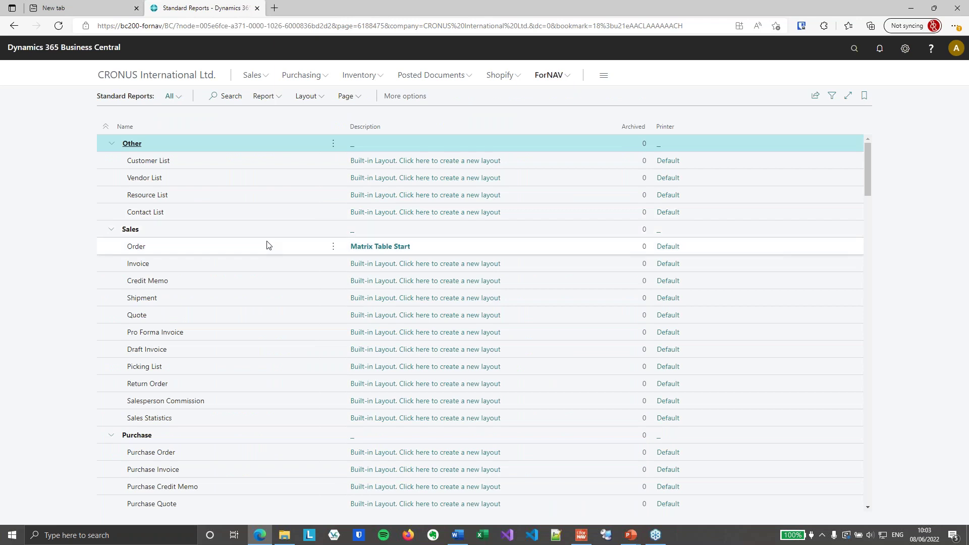
pyautogui.click(266, 246)
pyautogui.click(385, 250)
pyautogui.click(728, 71)
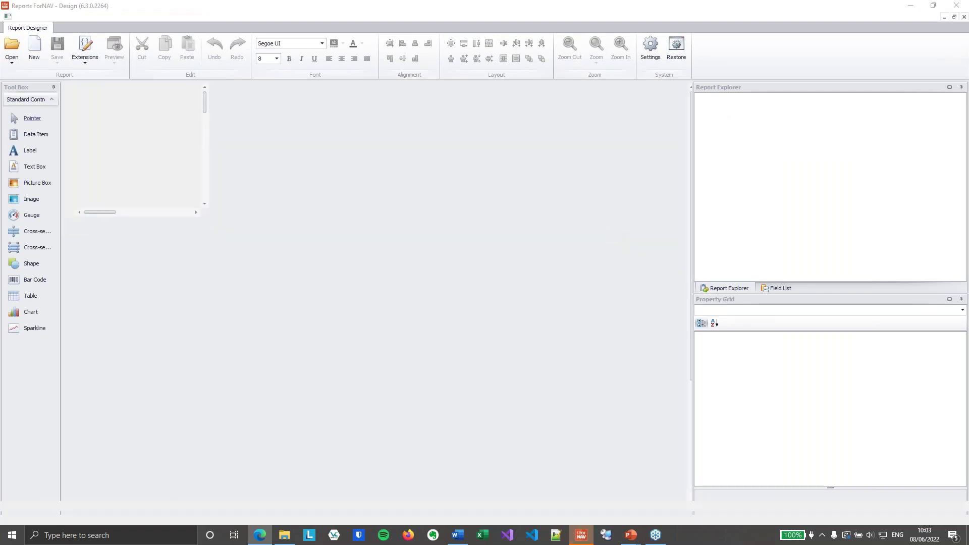
# Insert a group footer section into the Line data item and rename it GroupFooter.
pyautogui.scroll(-3, 567, 257)
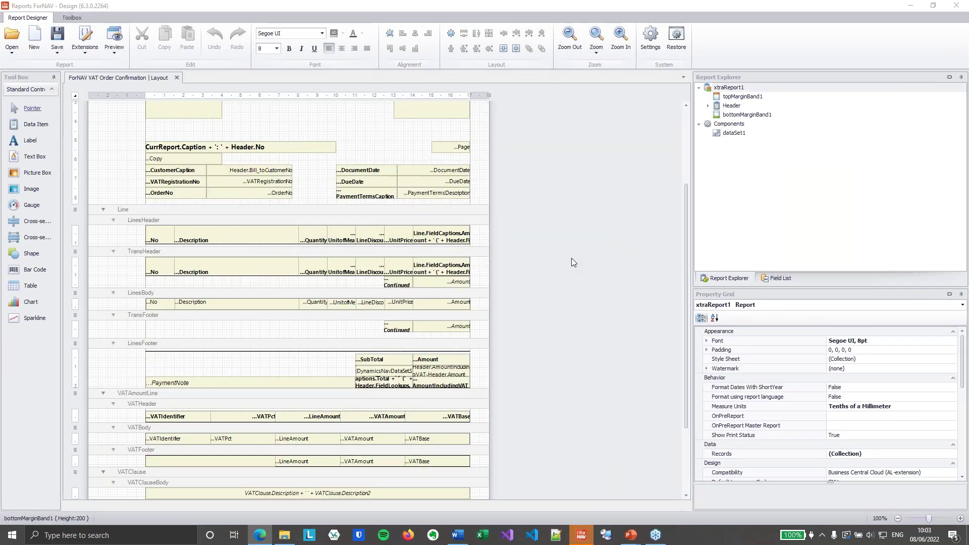
pyautogui.keyDown('ctrl'); pyautogui.scroll(3, 571, 259); pyautogui.keyUp('ctrl')
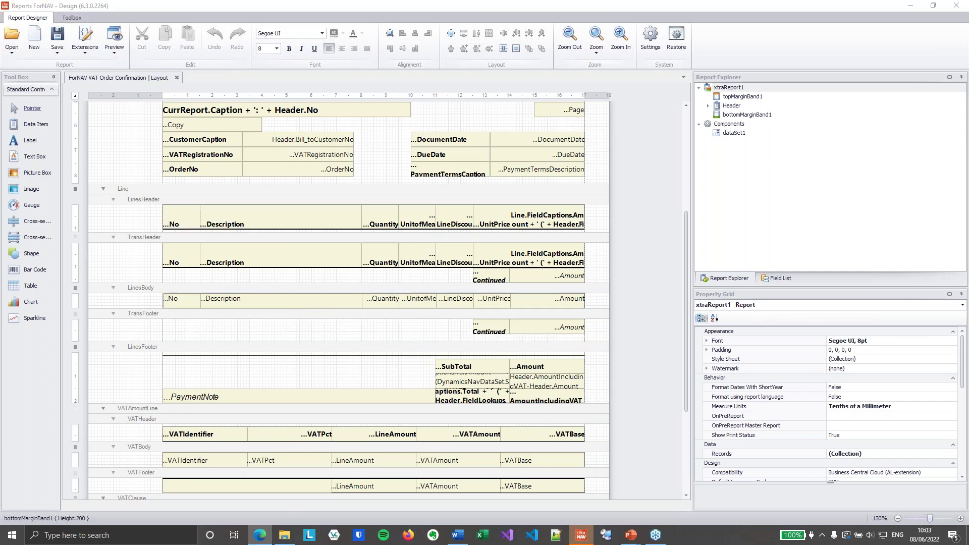
pyautogui.rightClick(207, 196)
pyautogui.moveTo(250, 278)
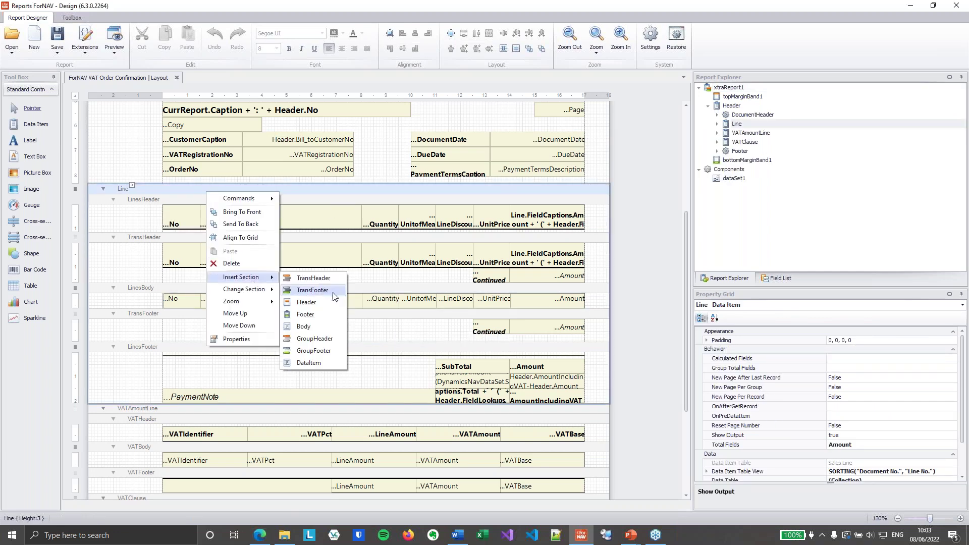
pyautogui.click(331, 351)
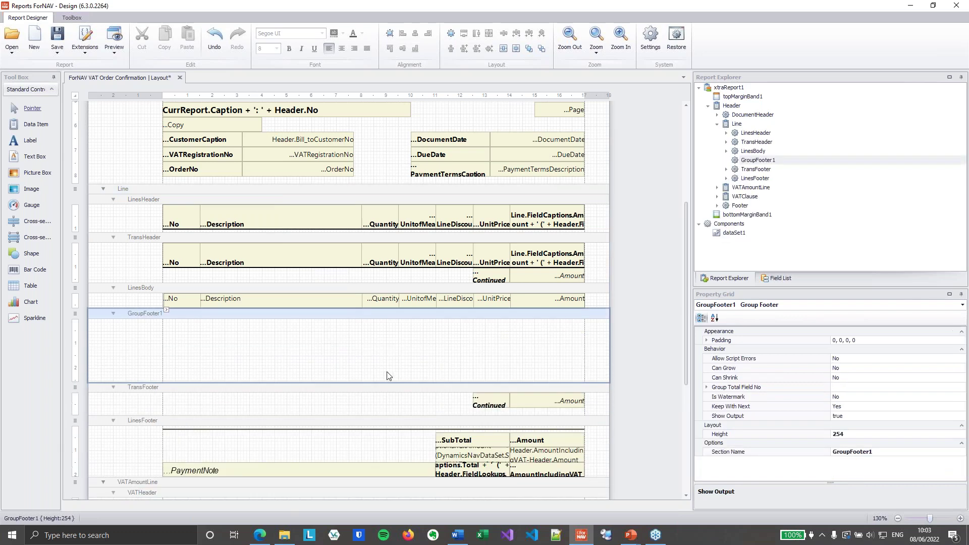
pyautogui.click(901, 452)
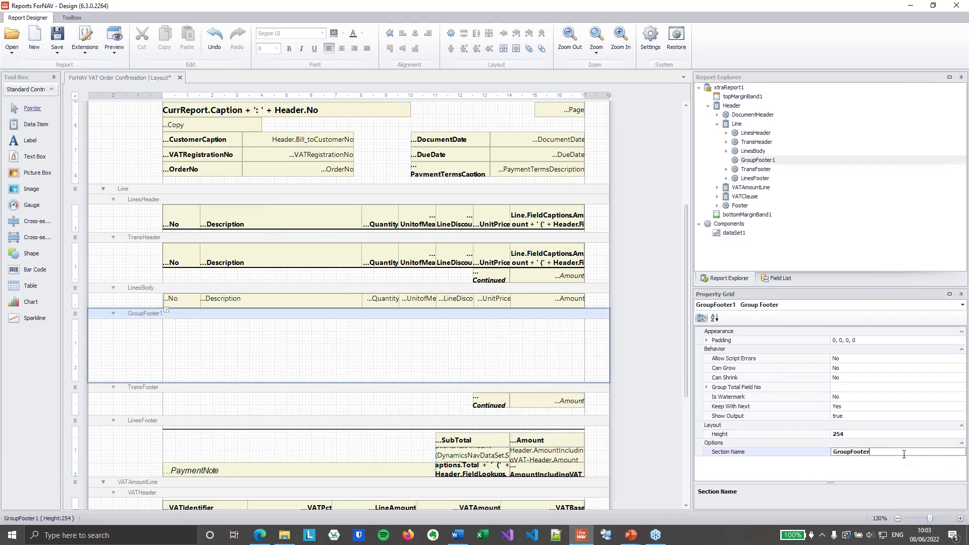
pyautogui.press('Return')
pyautogui.click(658, 357)
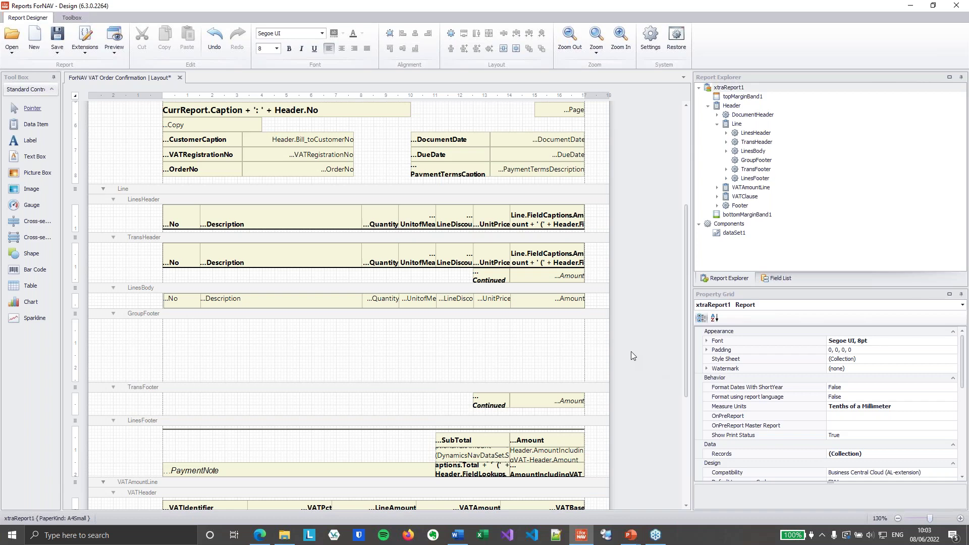
pyautogui.click(592, 192)
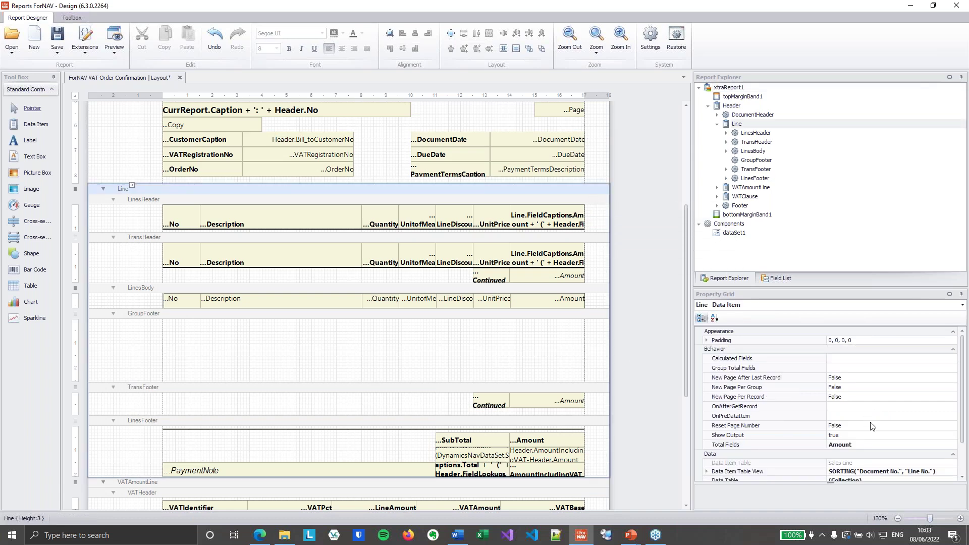
# Replace the Line data item's sorting with the No. field.
pyautogui.scroll(-2, 888, 454)
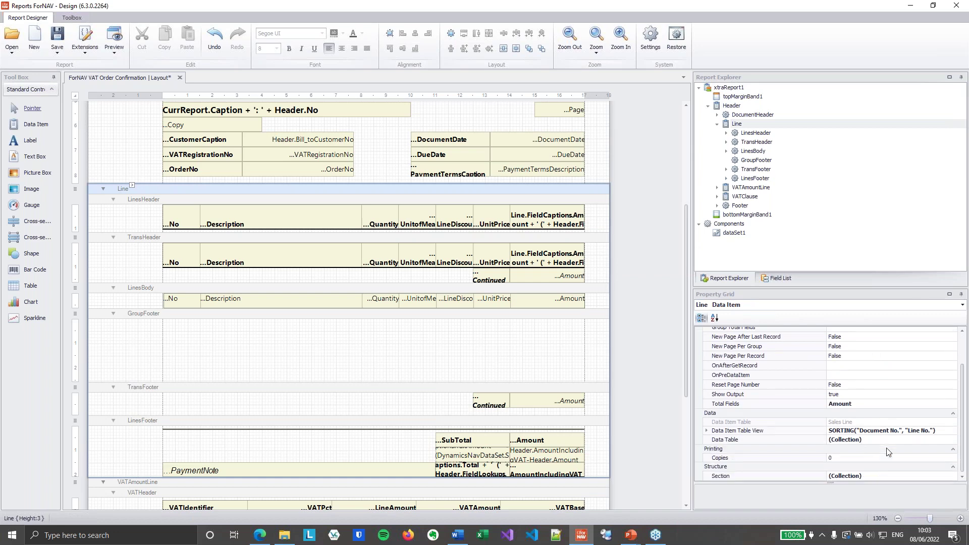
pyautogui.click(706, 432)
pyautogui.click(918, 453)
pyautogui.click(952, 449)
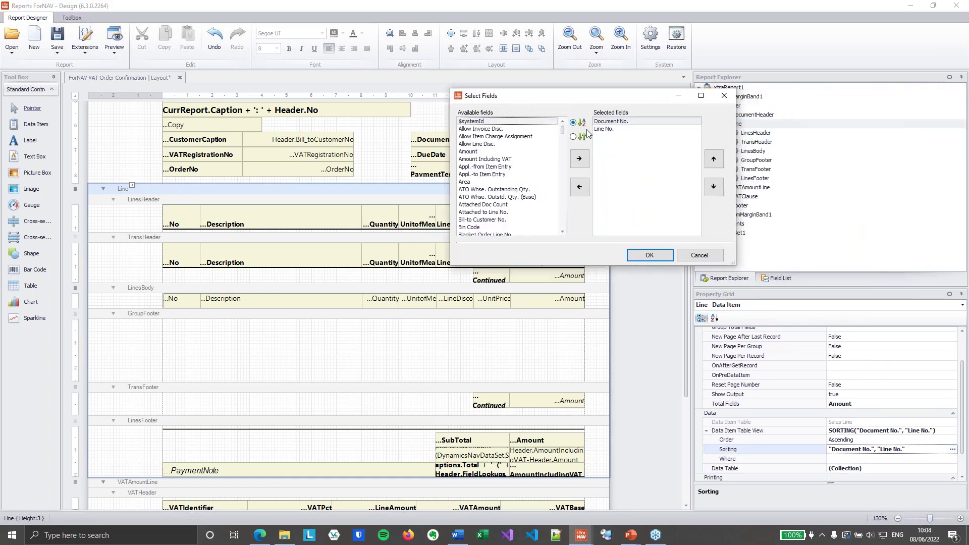
pyautogui.click(580, 187)
pyautogui.click(580, 187)
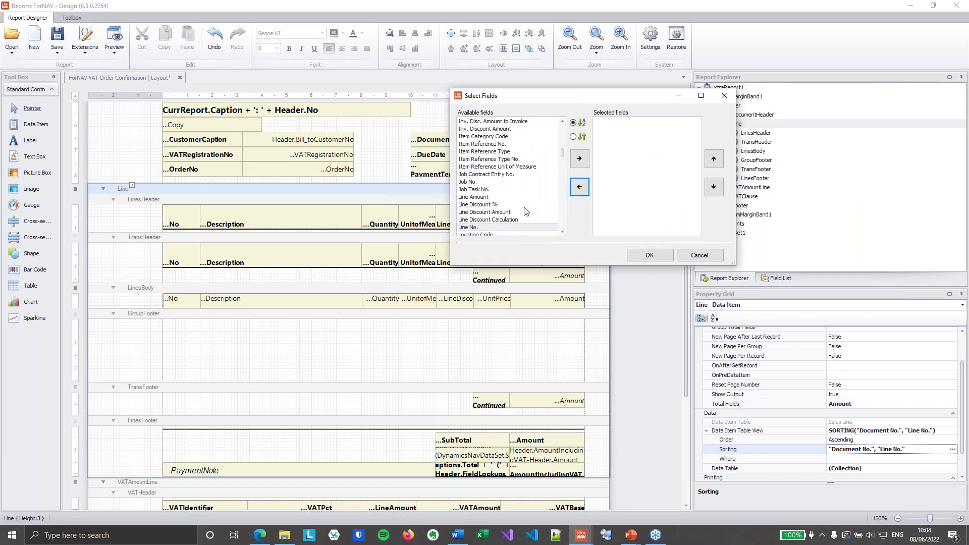
pyautogui.scroll(-2, 528, 205)
pyautogui.click(507, 204)
pyautogui.click(579, 159)
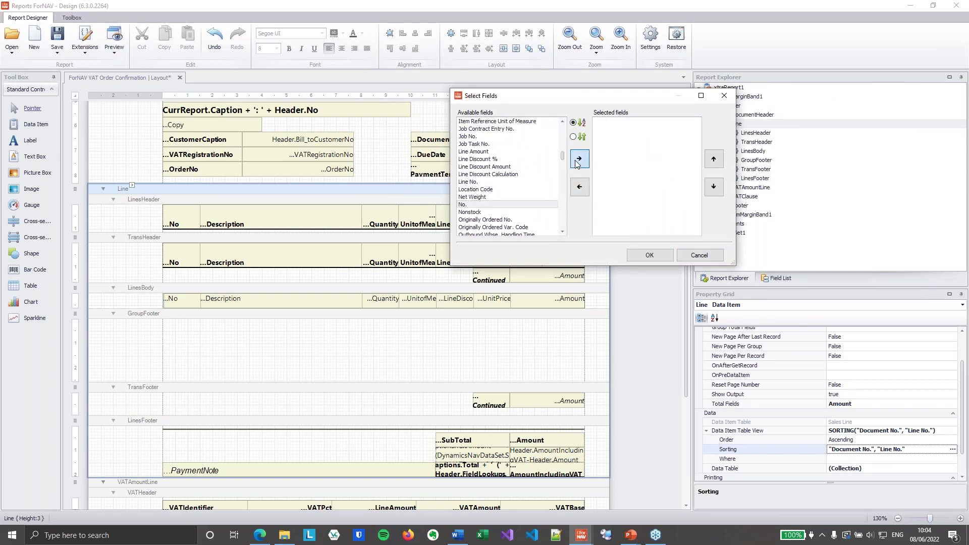
pyautogui.click(650, 255)
# Set the Line data item's Group Total Fields to No.
pyautogui.click(646, 266)
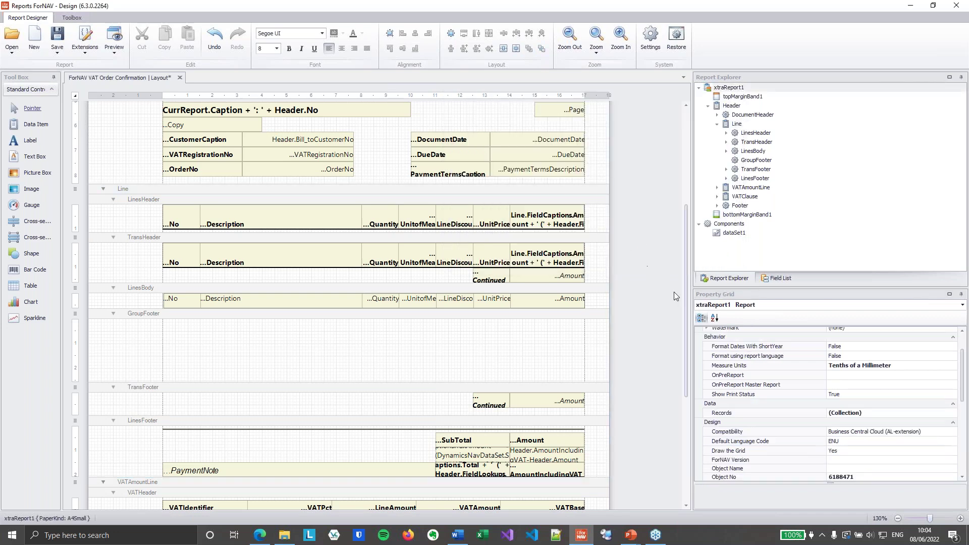
pyautogui.click(576, 190)
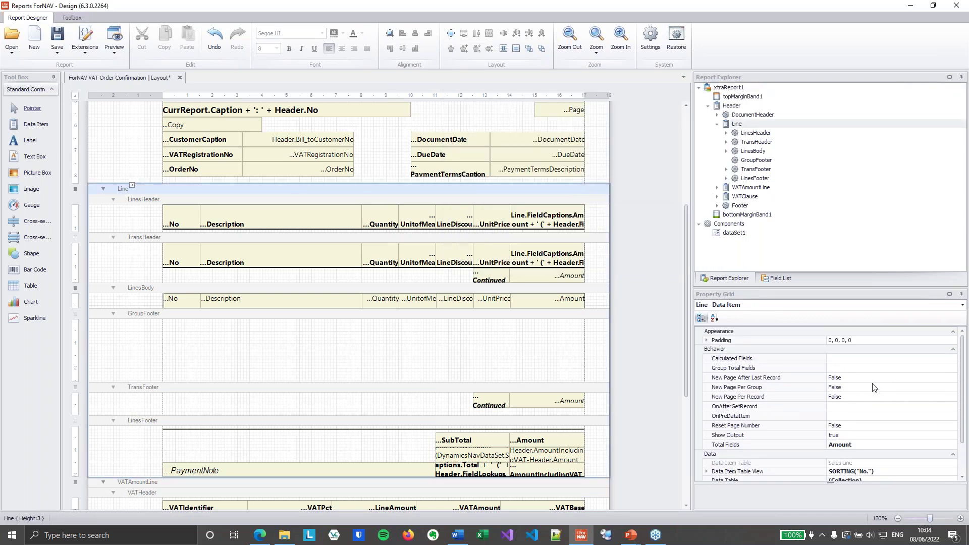
pyautogui.click(860, 370)
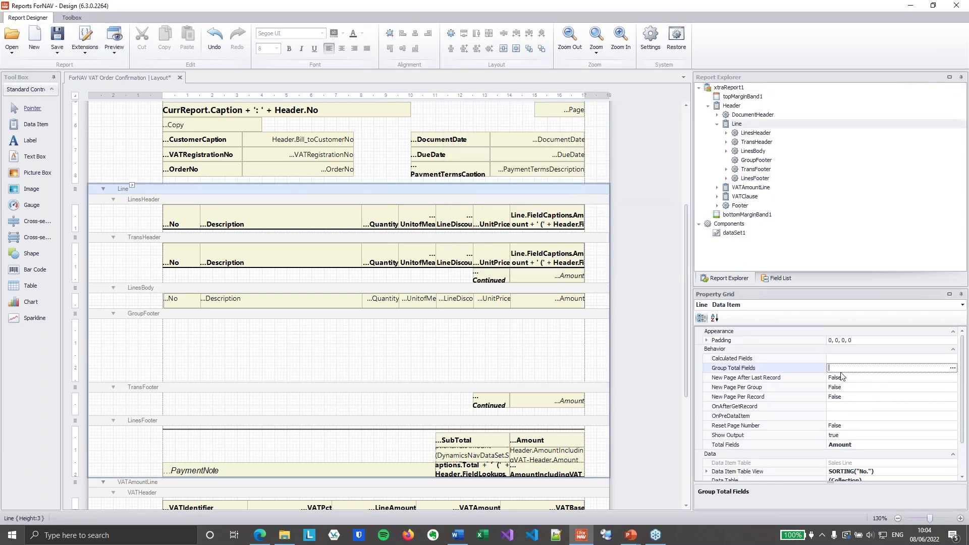
pyautogui.click(953, 369)
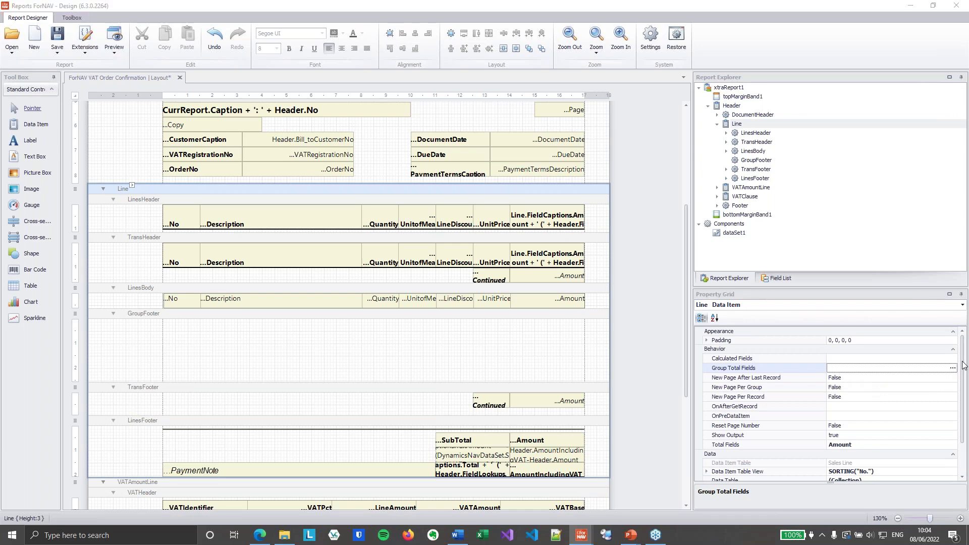
pyautogui.click(449, 164)
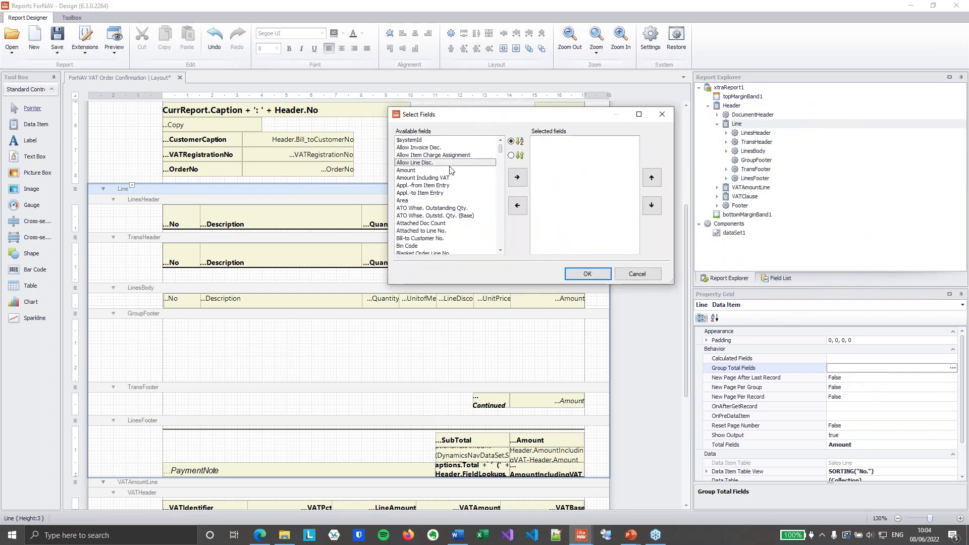
pyautogui.scroll(-15, 451, 170)
pyautogui.click(474, 246)
pyautogui.click(412, 254)
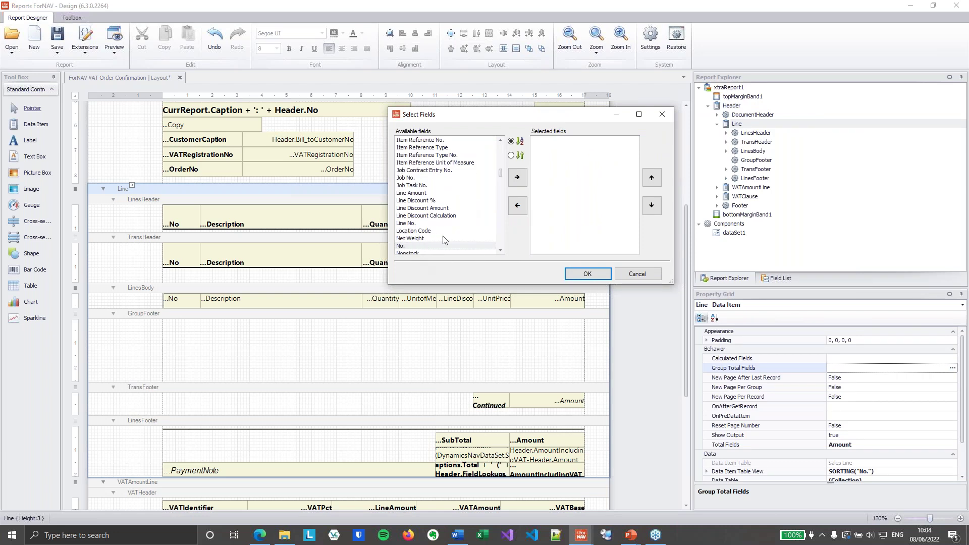
pyautogui.click(516, 184)
pyautogui.click(588, 275)
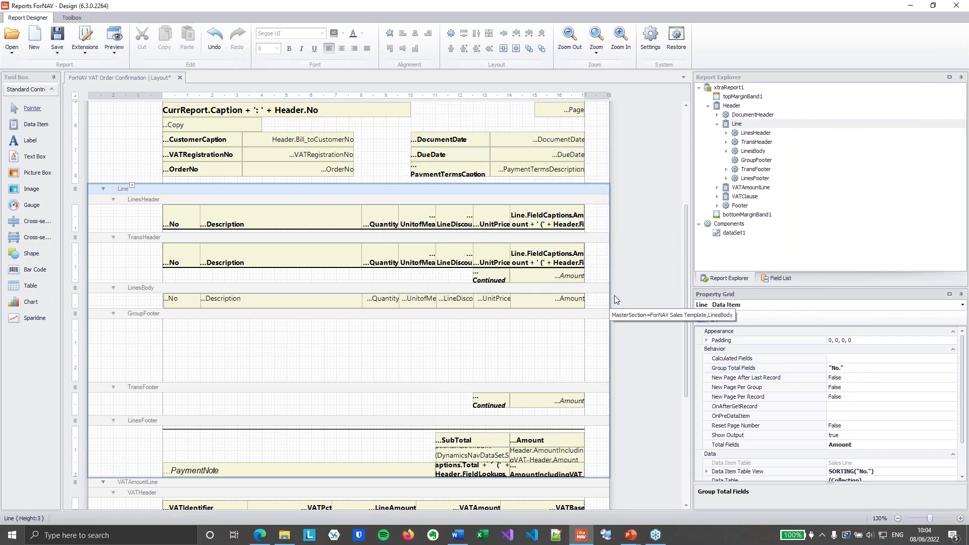
# Paste a copy of the LinesBody lines table into the GroupFooter band.
pyautogui.click(638, 290)
pyautogui.scroll(-1, 636, 291)
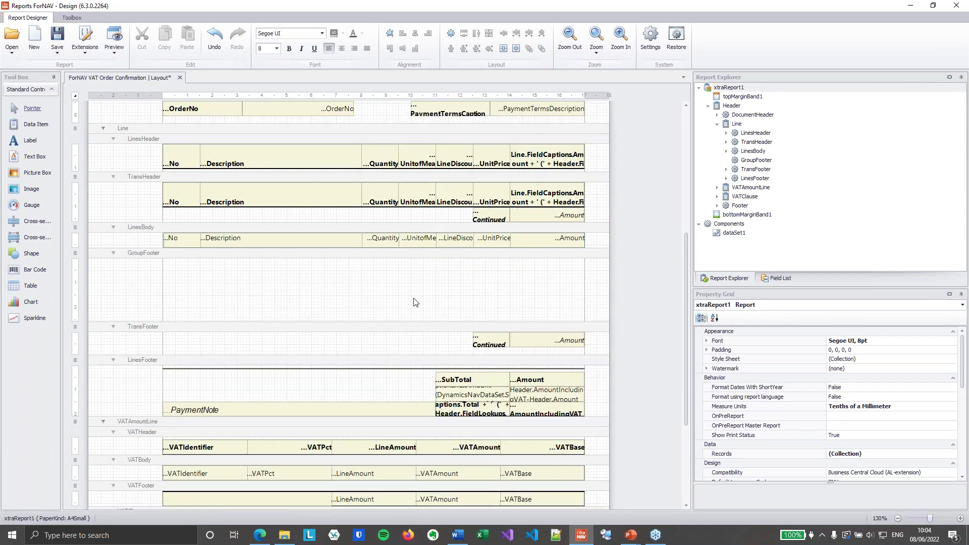
pyautogui.click(603, 249)
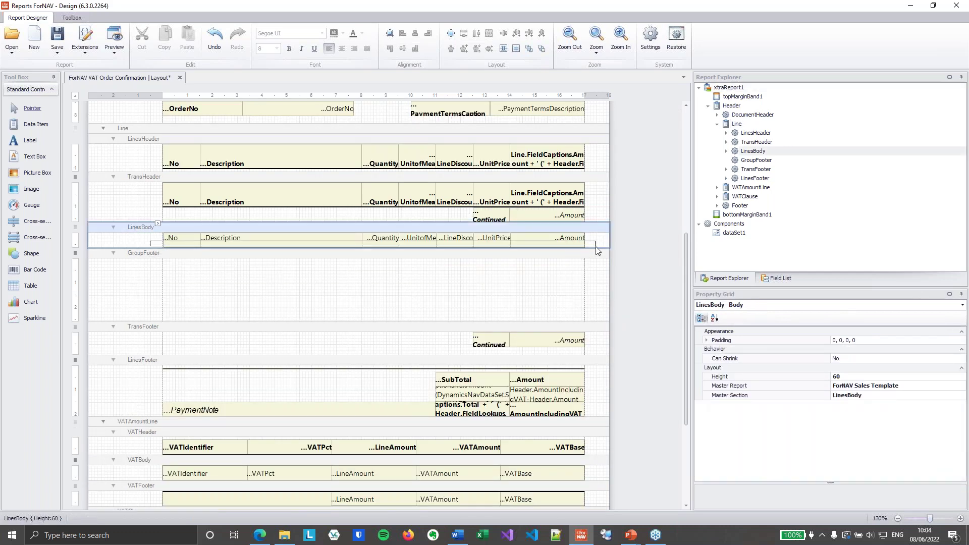
pyautogui.click(583, 243)
pyautogui.click(278, 288)
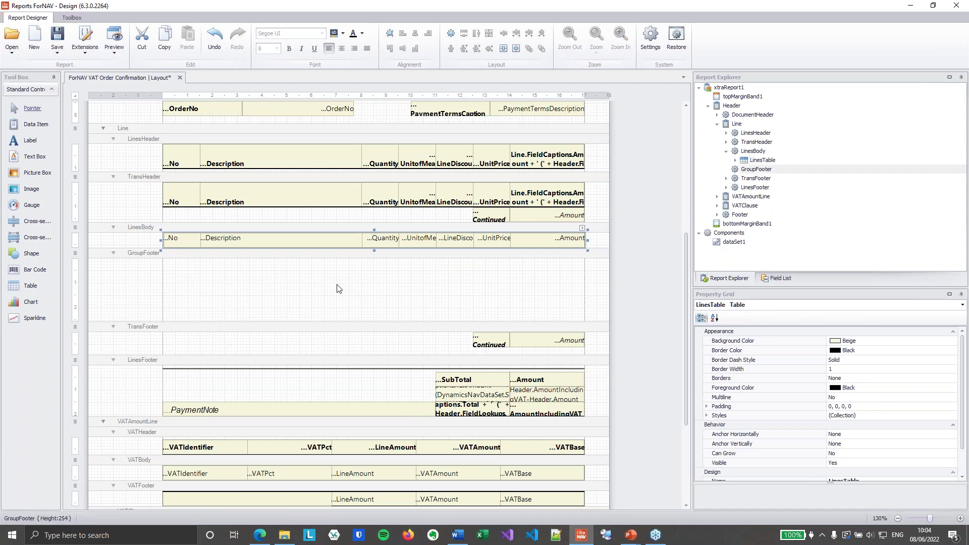
pyautogui.hotkey('ctrl', 'v')
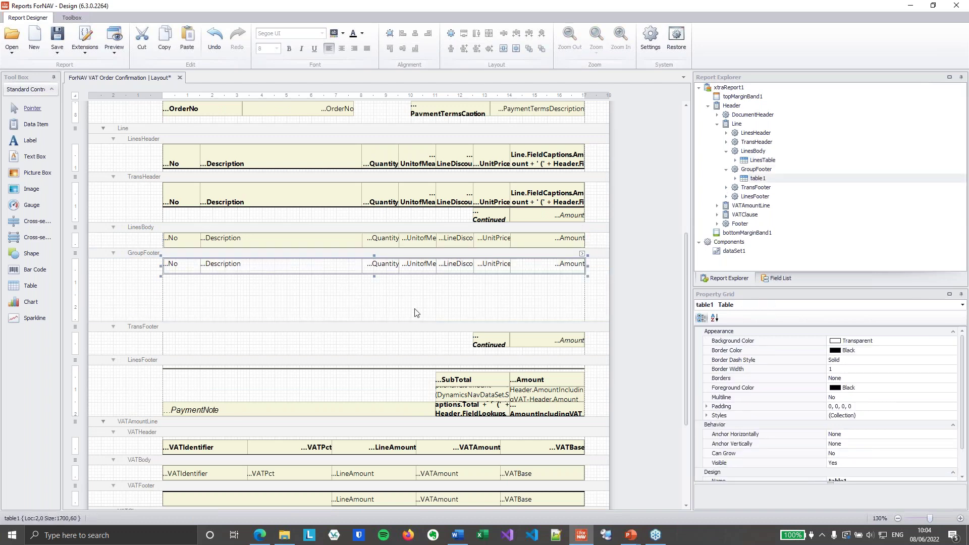
pyautogui.click(558, 309)
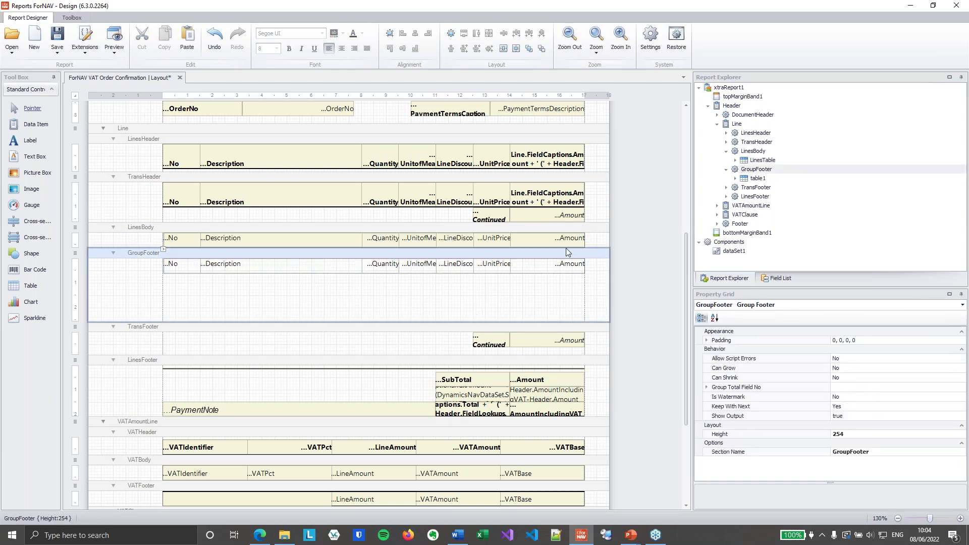
# Remove Unit Price and Line Discount % from Line's Total Fields, keeping Quantity and Amount.
pyautogui.click(563, 132)
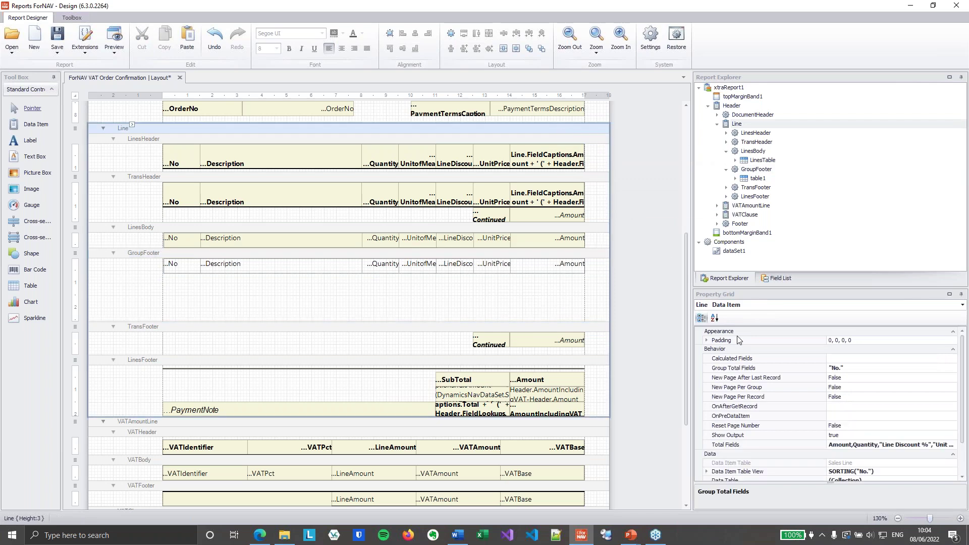
pyautogui.click(818, 449)
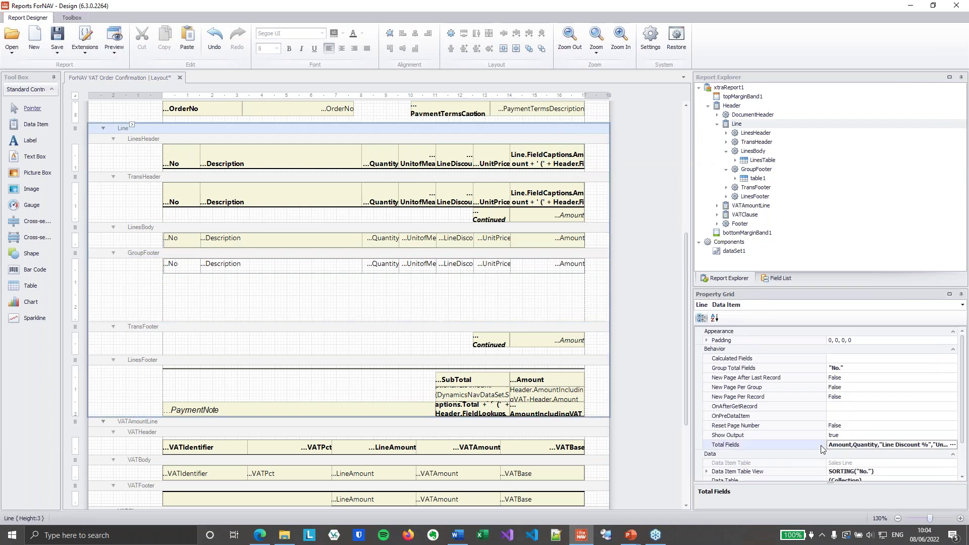
pyautogui.click(953, 444)
pyautogui.click(953, 444)
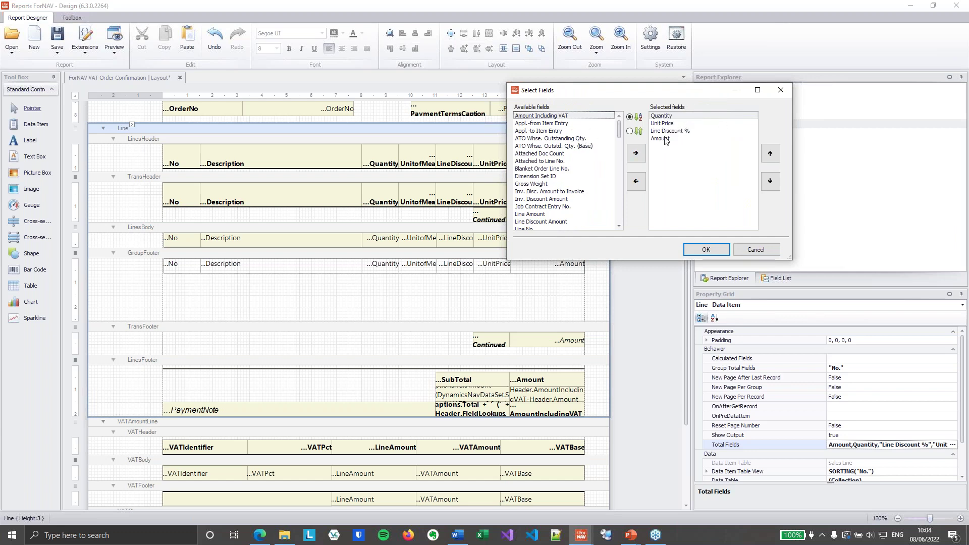
pyautogui.click(666, 125)
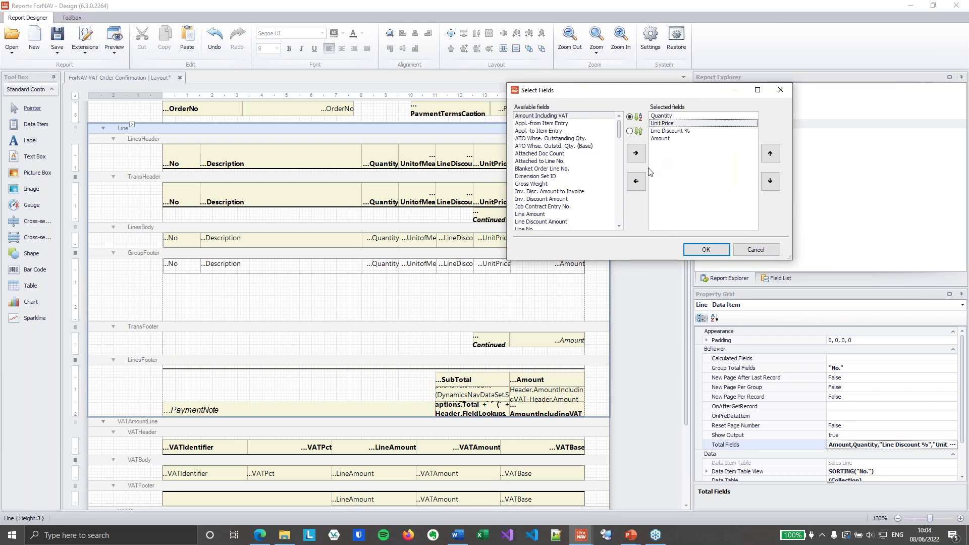
pyautogui.click(636, 182)
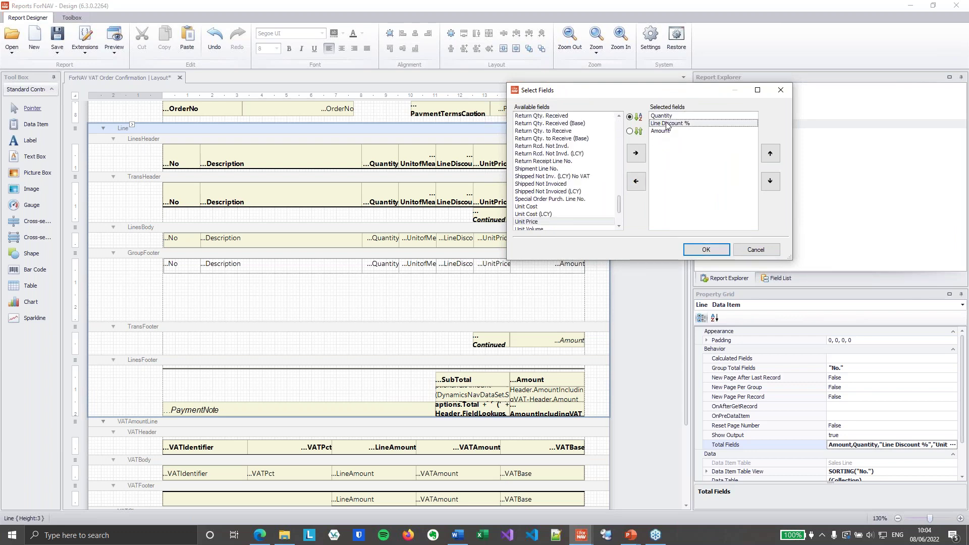
pyautogui.click(637, 183)
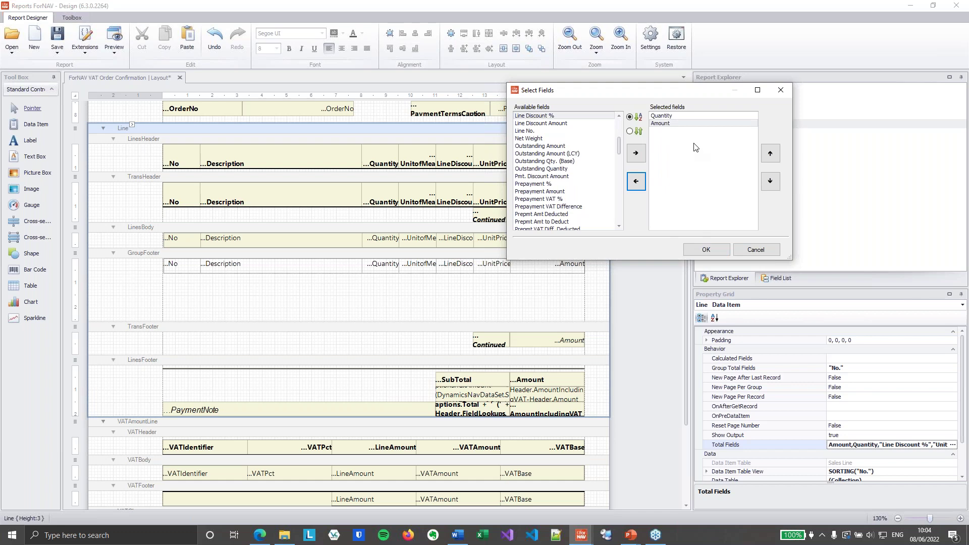
pyautogui.click(706, 250)
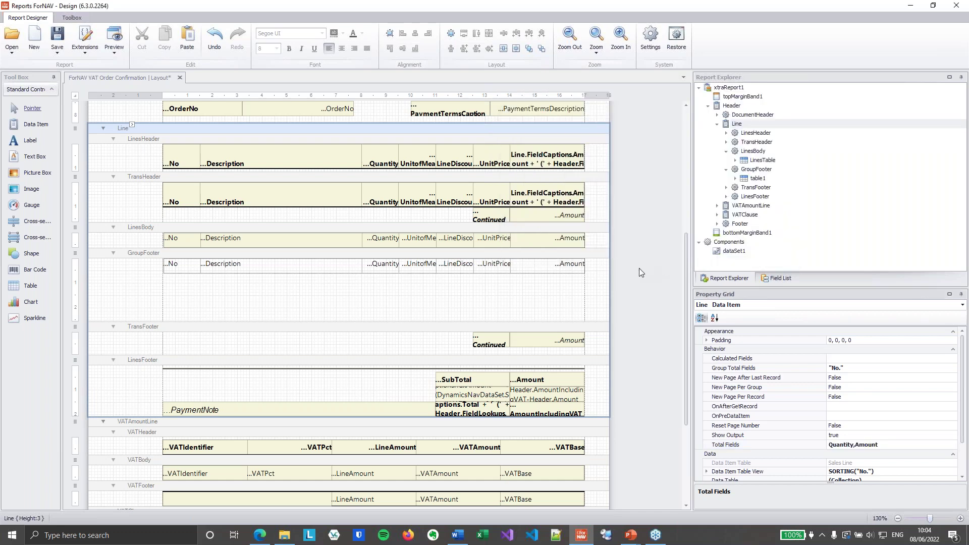
# Delete the LinesBody band and add an Item record linked to Line via "No."=FIELD("No.").
pyautogui.click(303, 225)
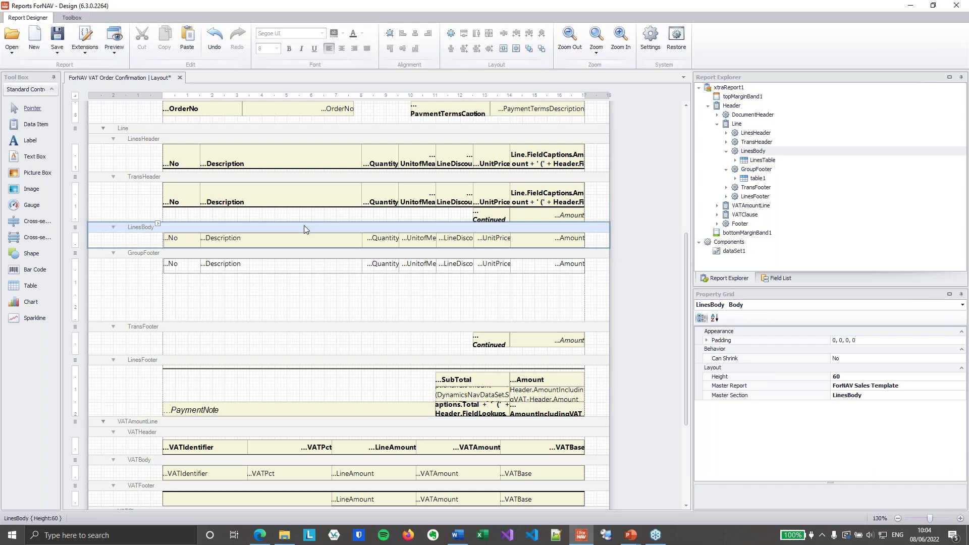
pyautogui.press('Delete')
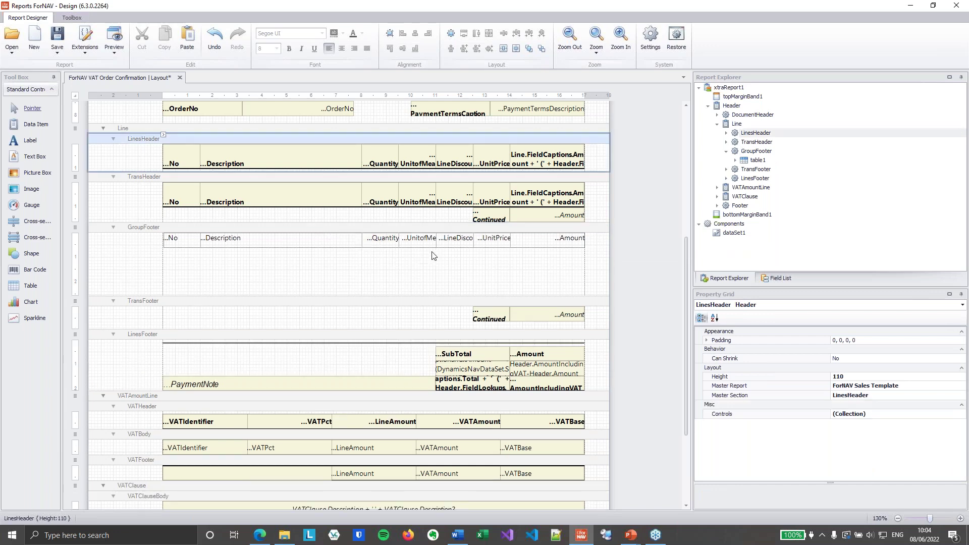
pyautogui.click(636, 233)
pyautogui.click(905, 457)
pyautogui.click(952, 454)
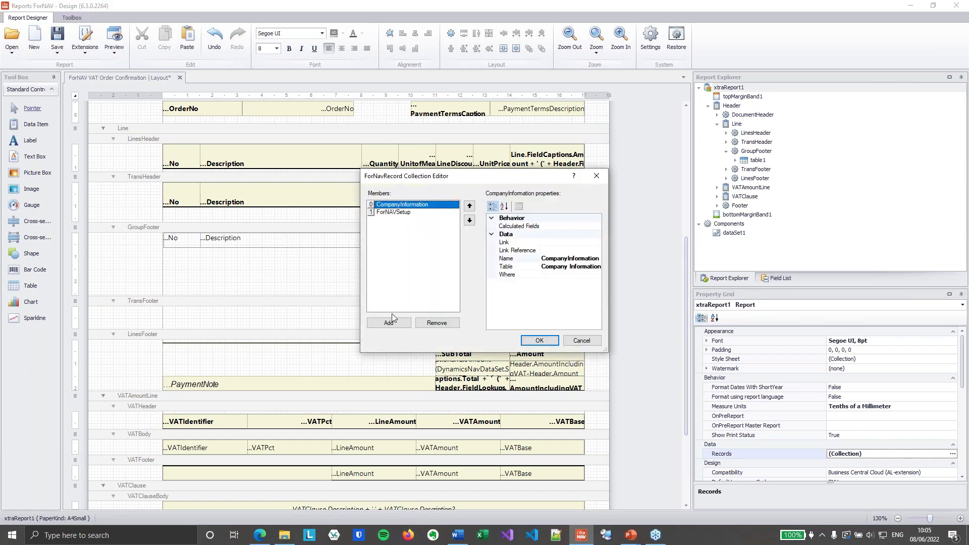
pyautogui.click(392, 316)
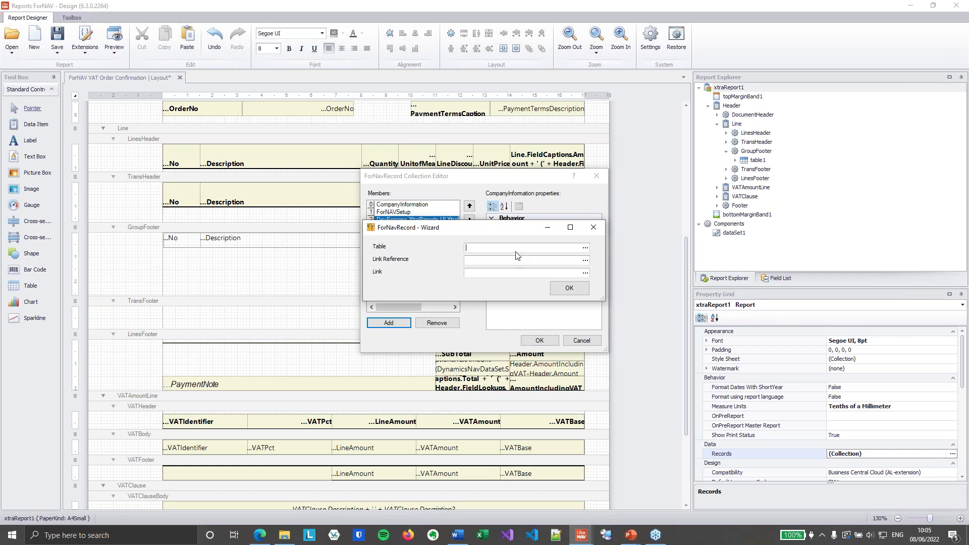
pyautogui.click(585, 260)
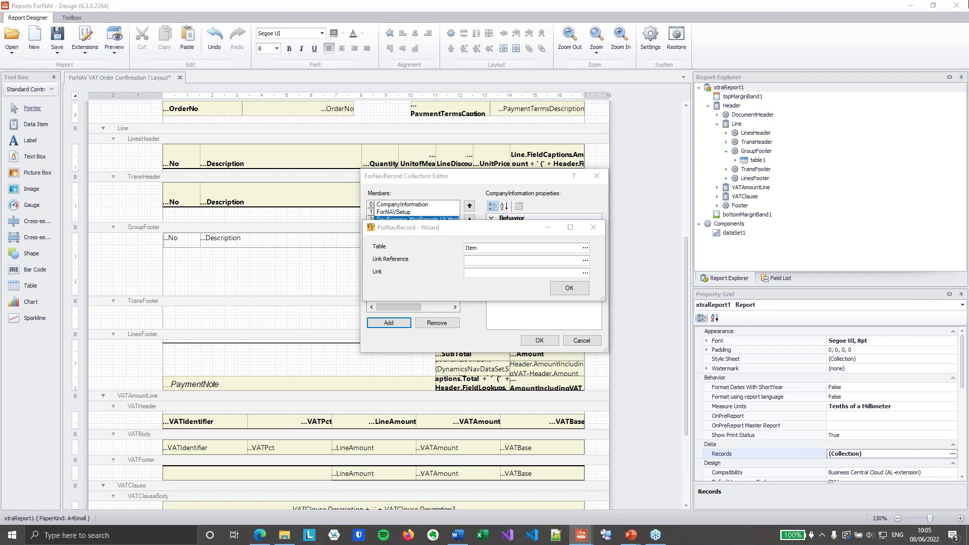
pyautogui.click(598, 178)
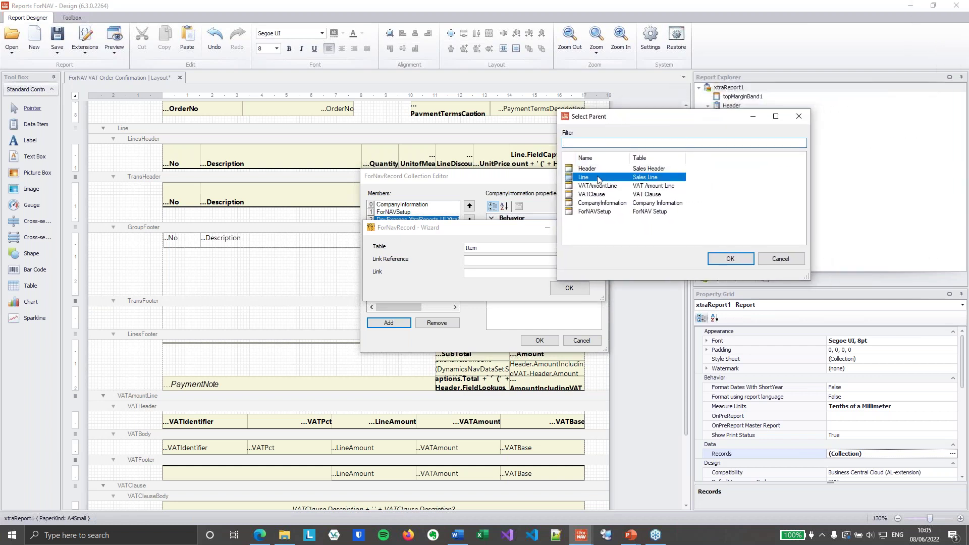
pyautogui.click(727, 259)
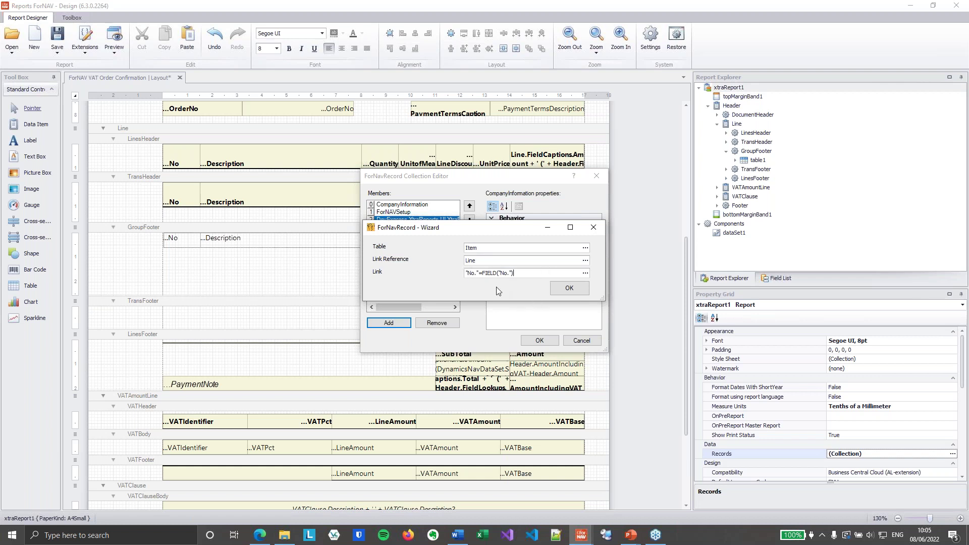
pyautogui.click(568, 288)
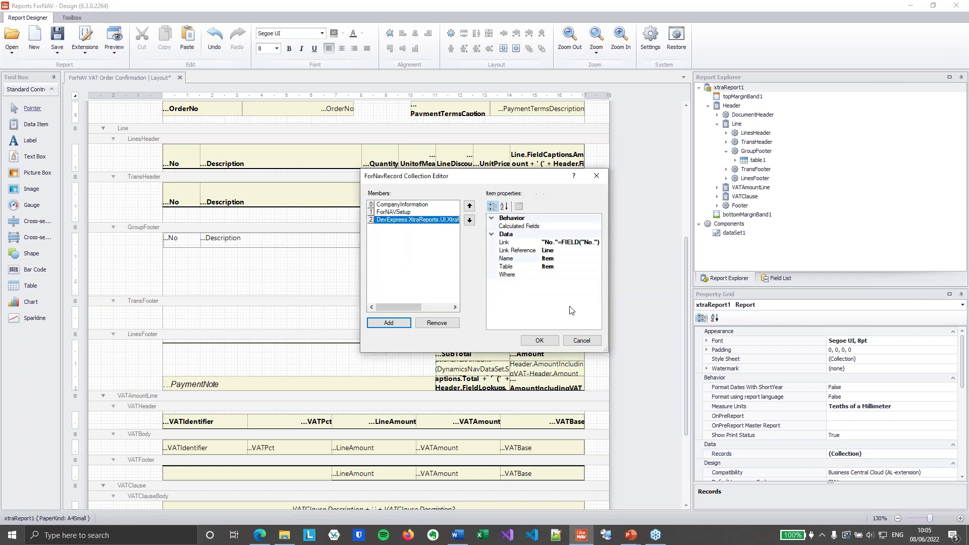
pyautogui.click(404, 325)
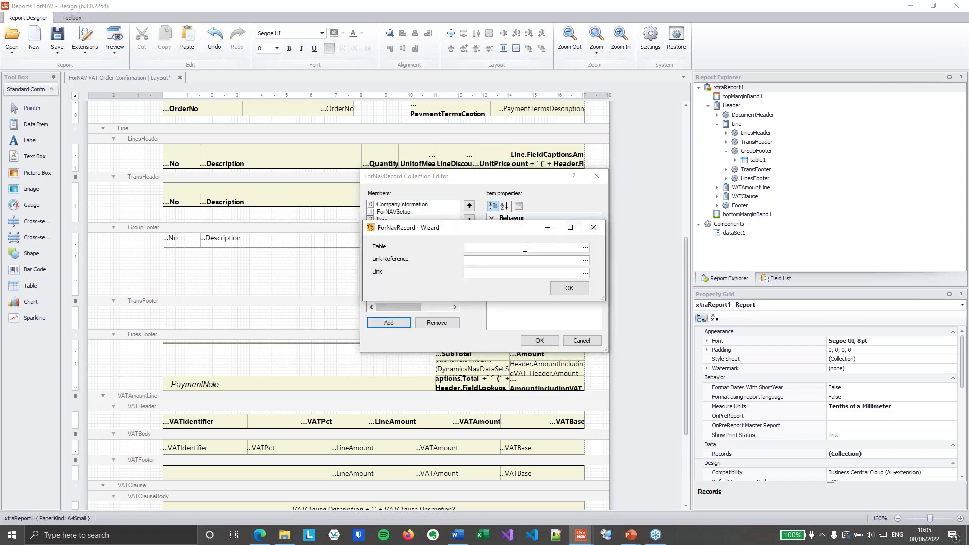
# Create an Item Variant record under Line, linking its Code to Variant Code.
pyautogui.write('item variant')
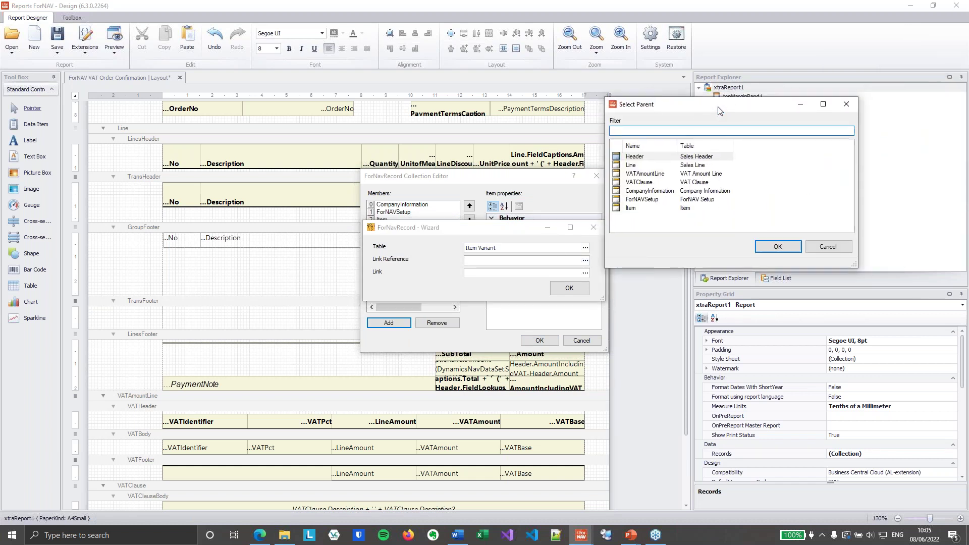
pyautogui.click(656, 171)
pyautogui.click(774, 244)
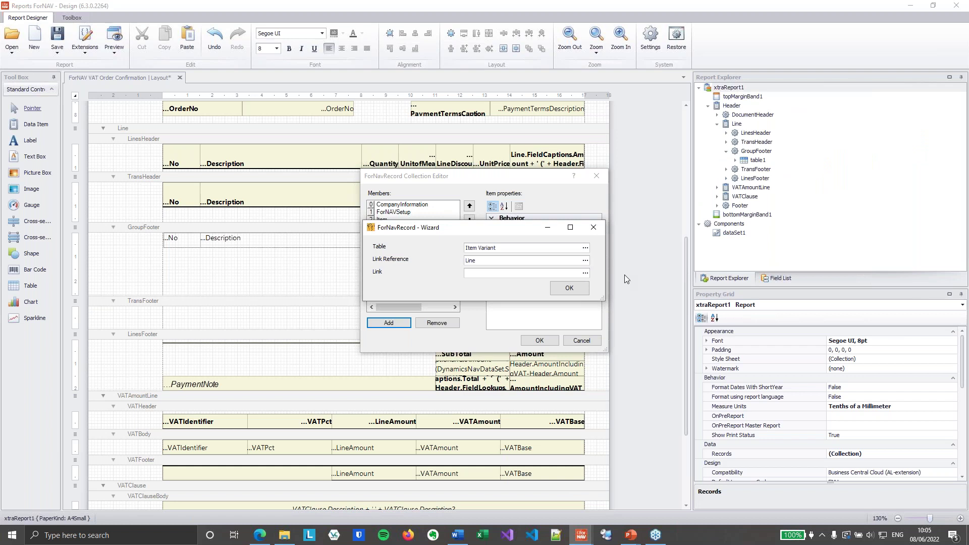
pyautogui.click(585, 274)
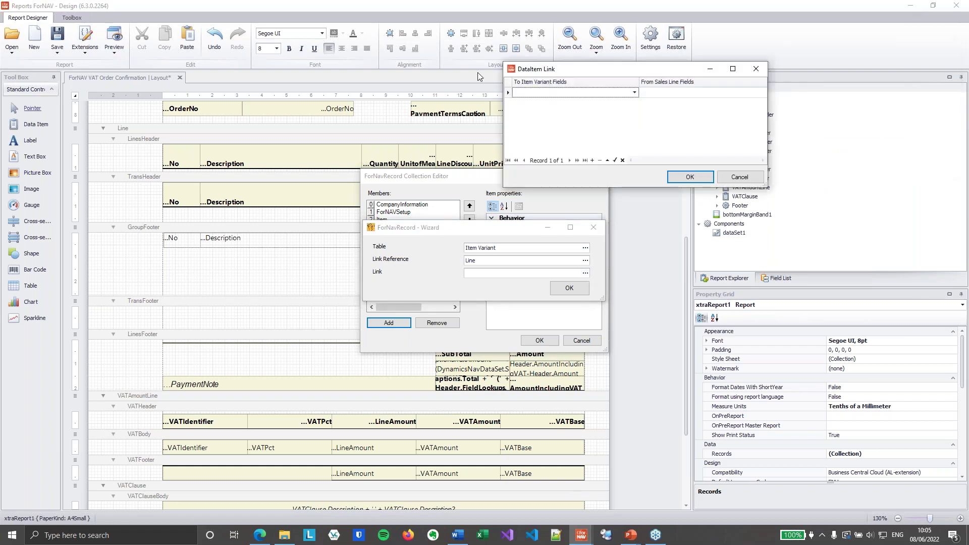
pyautogui.click(467, 99)
pyautogui.click(431, 109)
pyautogui.press('Tab')
pyautogui.write('Var')
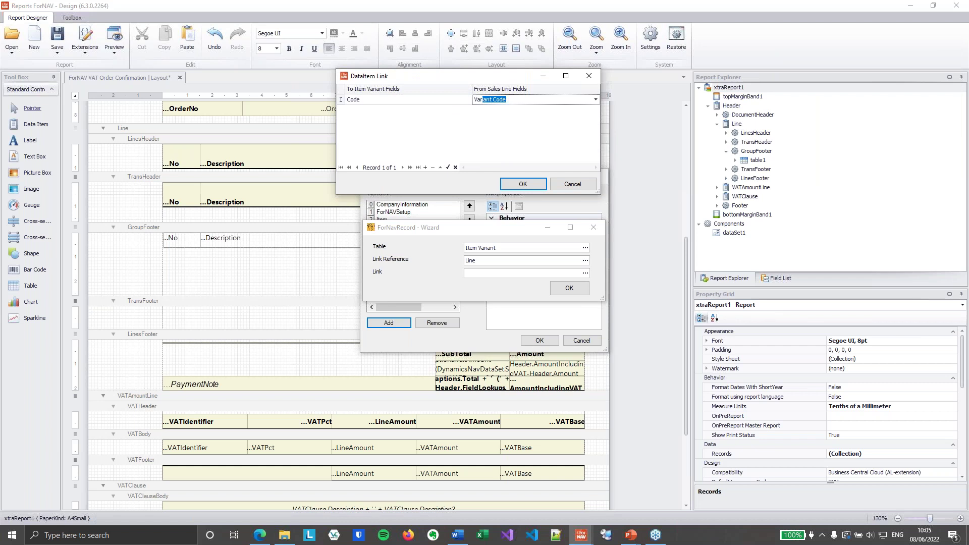
pyautogui.press('Tab')
# Link Item Variant's Item No. to the sales line's No. and finish the ItemVariant record.
pyautogui.click(467, 109)
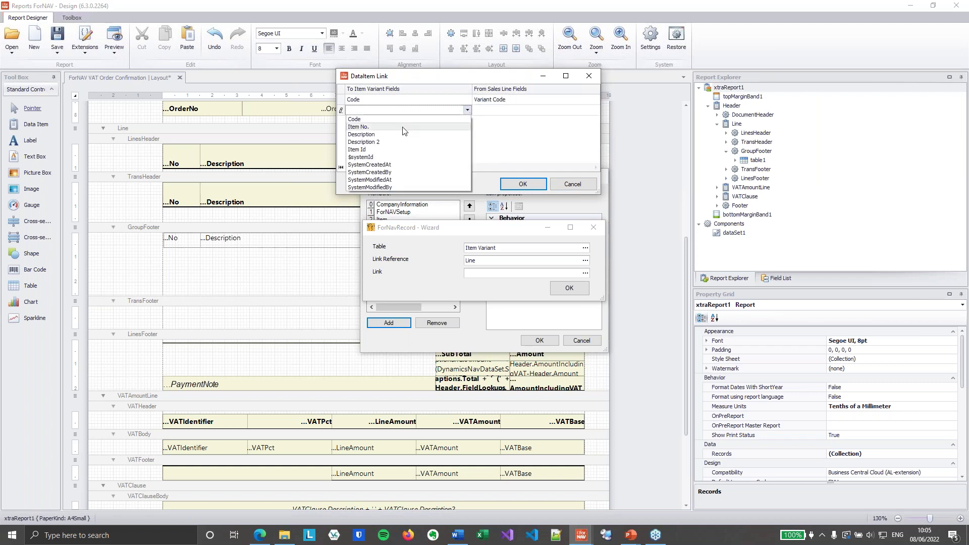
pyautogui.click(408, 123)
pyautogui.click(510, 115)
pyautogui.click(595, 111)
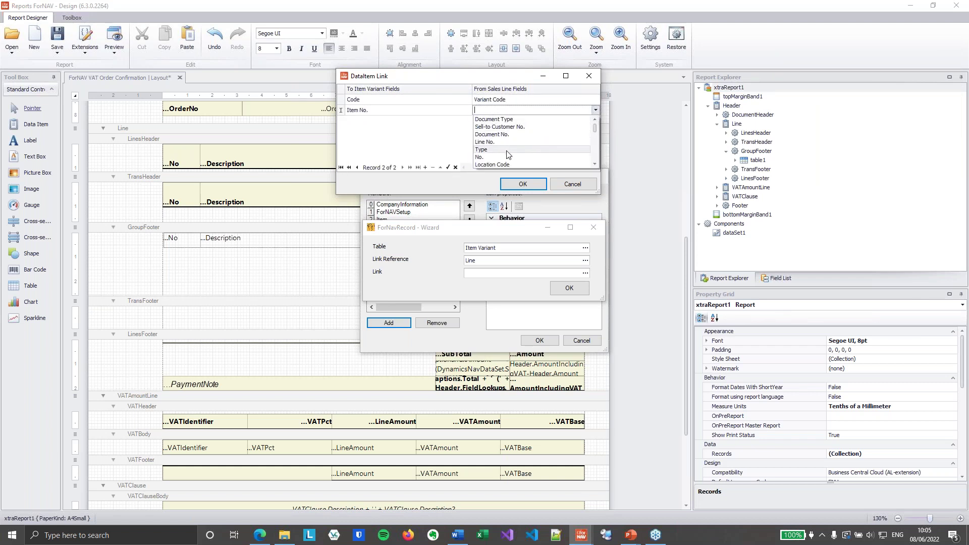
pyautogui.click(507, 157)
pyautogui.click(522, 183)
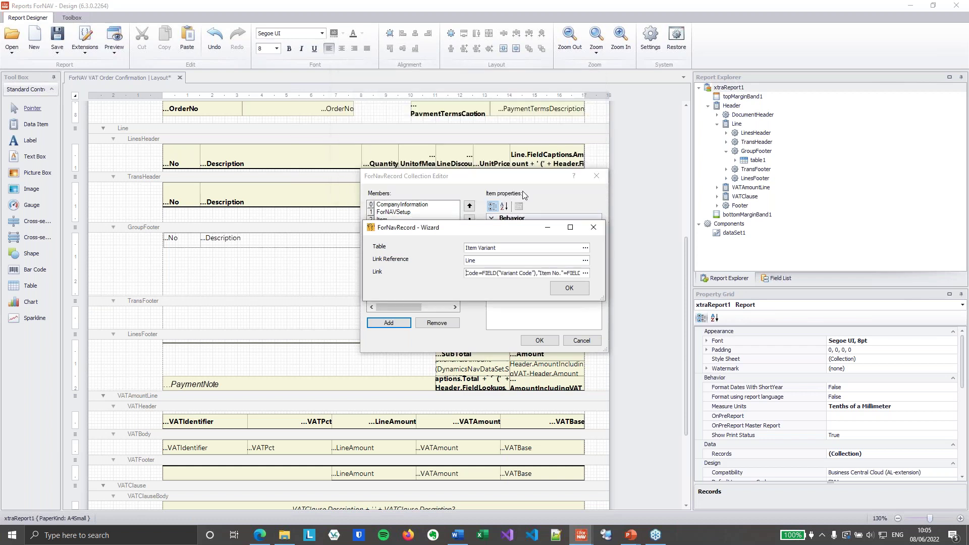
pyautogui.click(569, 288)
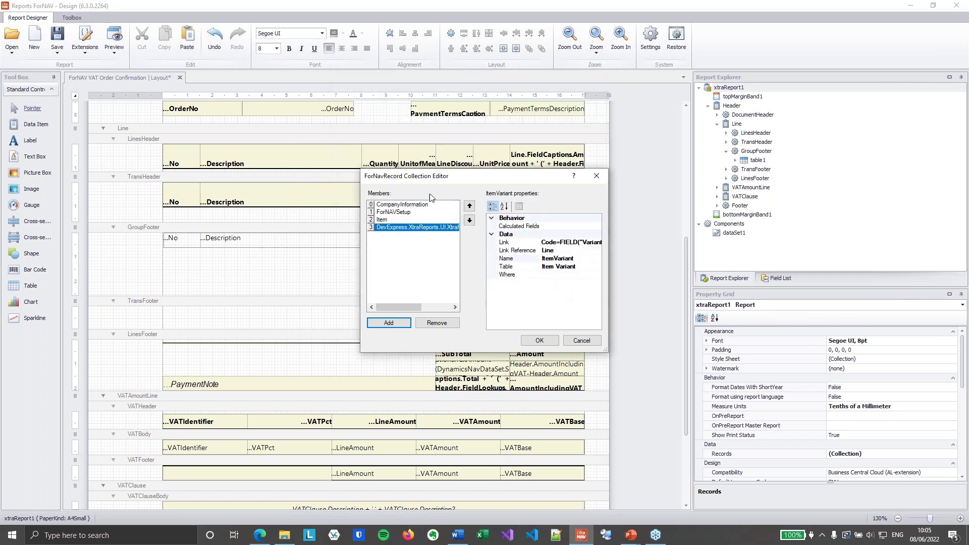
# Drag the Item Description field onto the GroupFooter's Description cell.
pyautogui.click(538, 340)
pyautogui.click(790, 280)
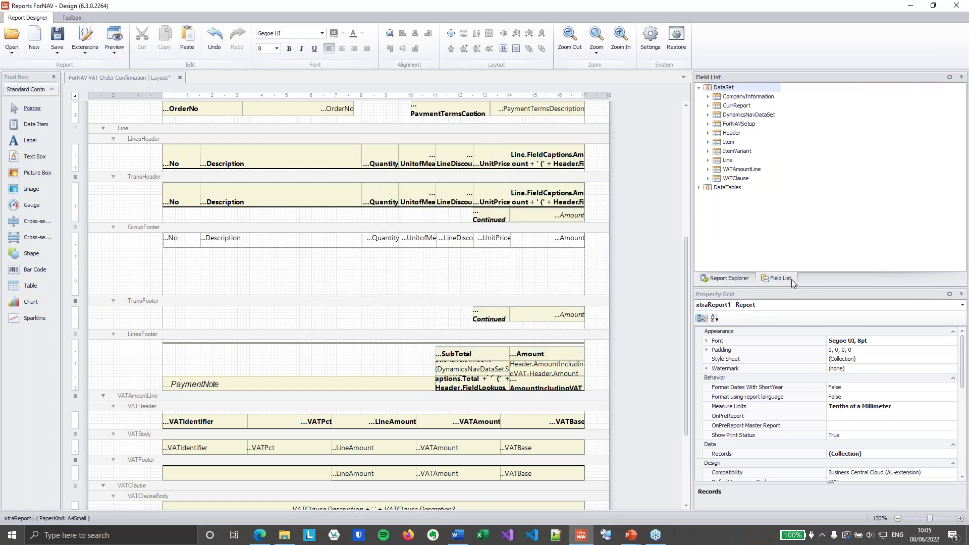
pyautogui.click(707, 143)
pyautogui.write('desc')
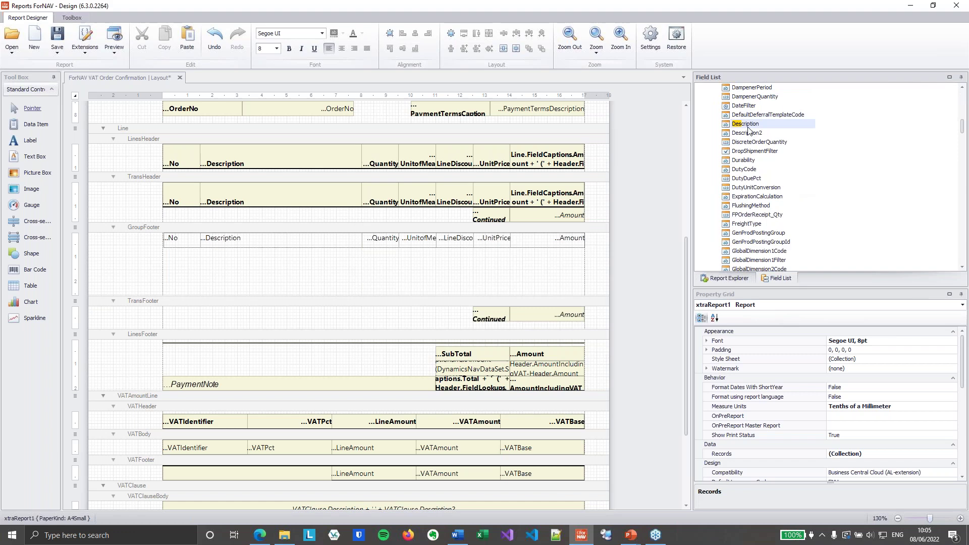
pyautogui.moveTo(755, 129); pyautogui.dragTo(309, 251)
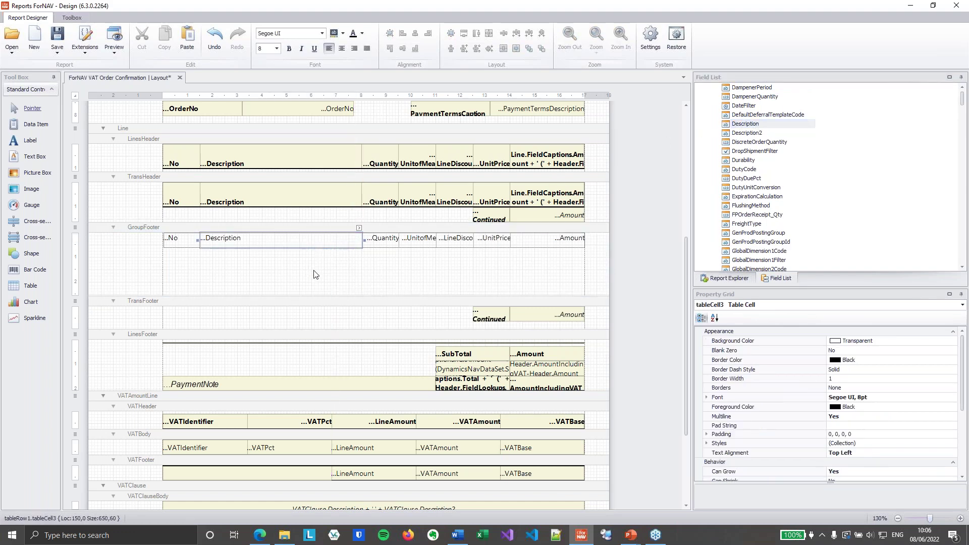
pyautogui.click(314, 274)
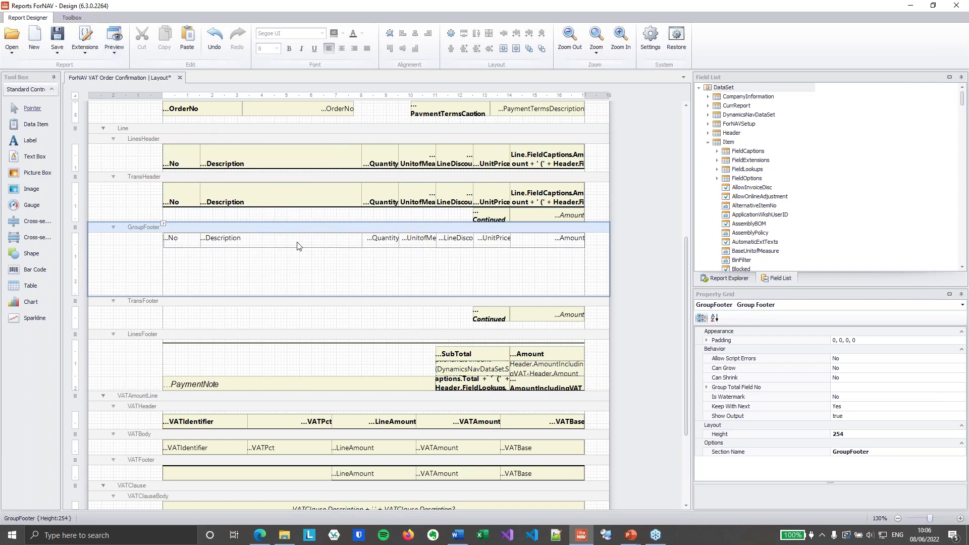
pyautogui.hotkey('ctrl', 'p')
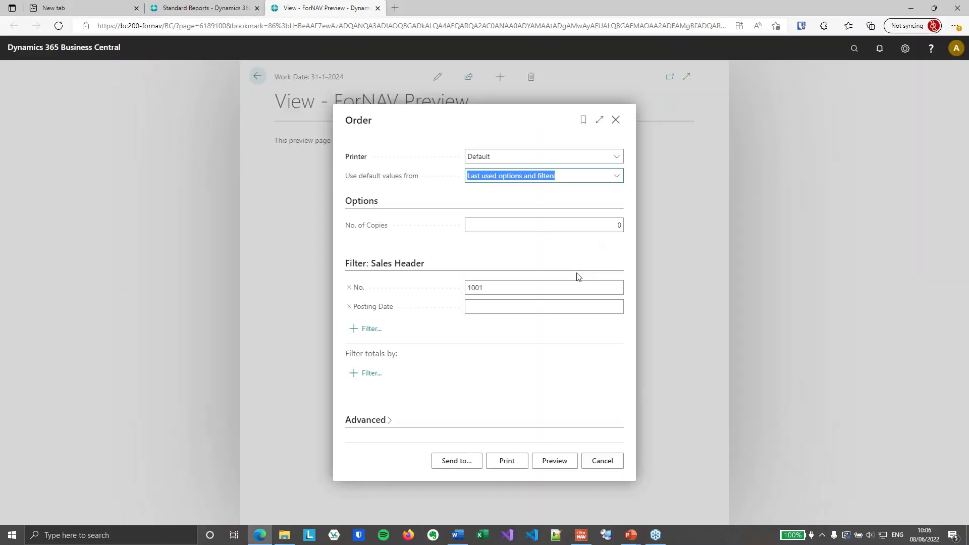
# Preview order 1001 at page width, then close the preview tab and leave the page.
pyautogui.click(555, 461)
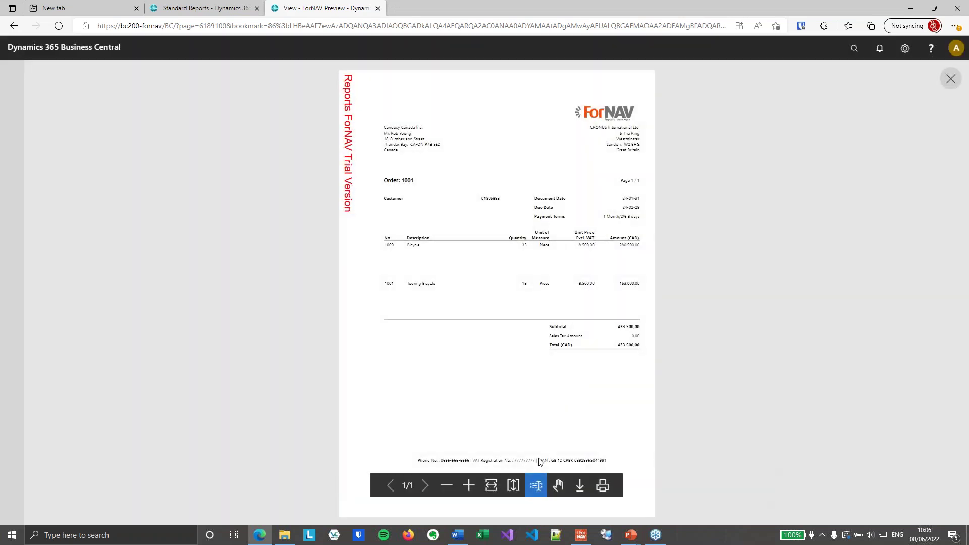
pyautogui.click(491, 485)
pyautogui.scroll(-5, 534, 373)
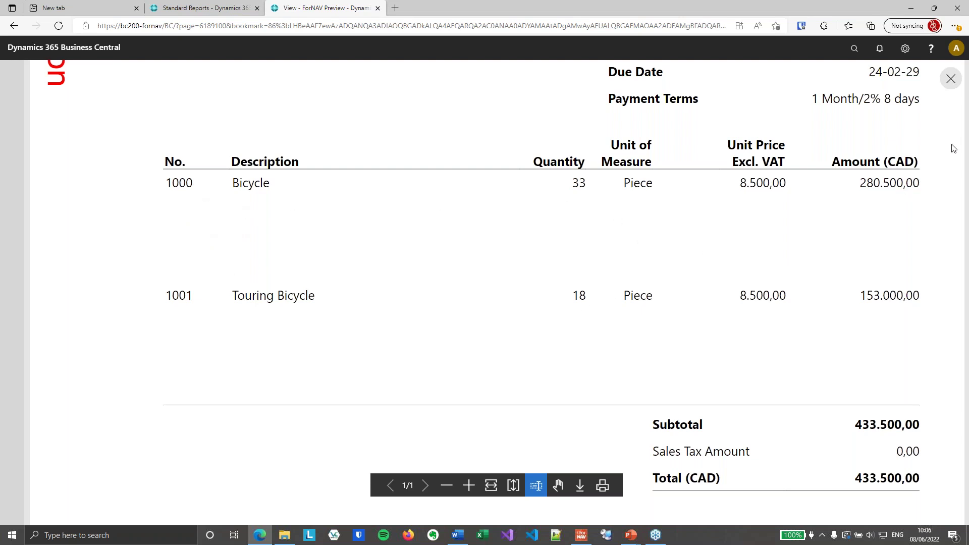
pyautogui.click(949, 78)
pyautogui.hotkey('ctrl', 'w')
pyautogui.click(531, 84)
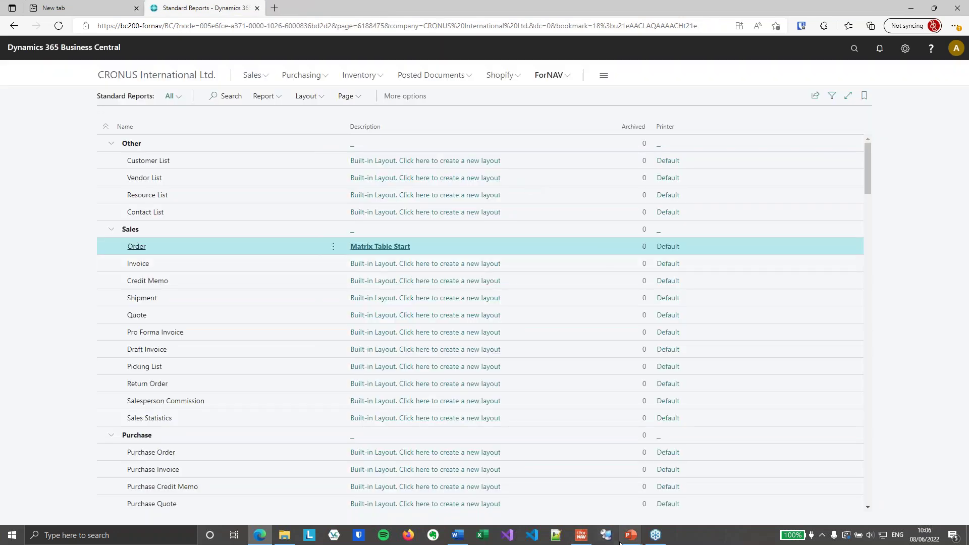
# Advance the slideshow to slide 3, 'Add Matrix titles', showing the addMatrixData code.
pyautogui.click(708, 501)
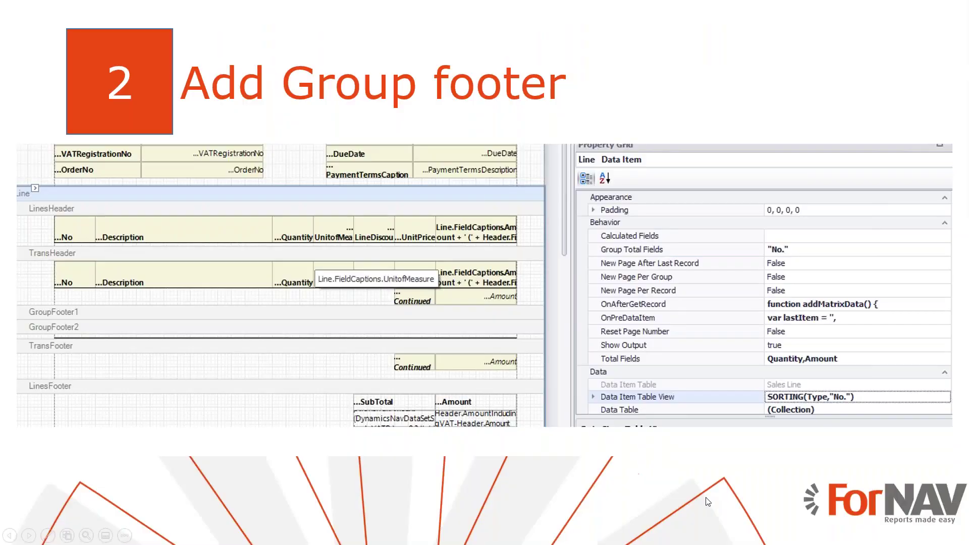
pyautogui.press('Right')
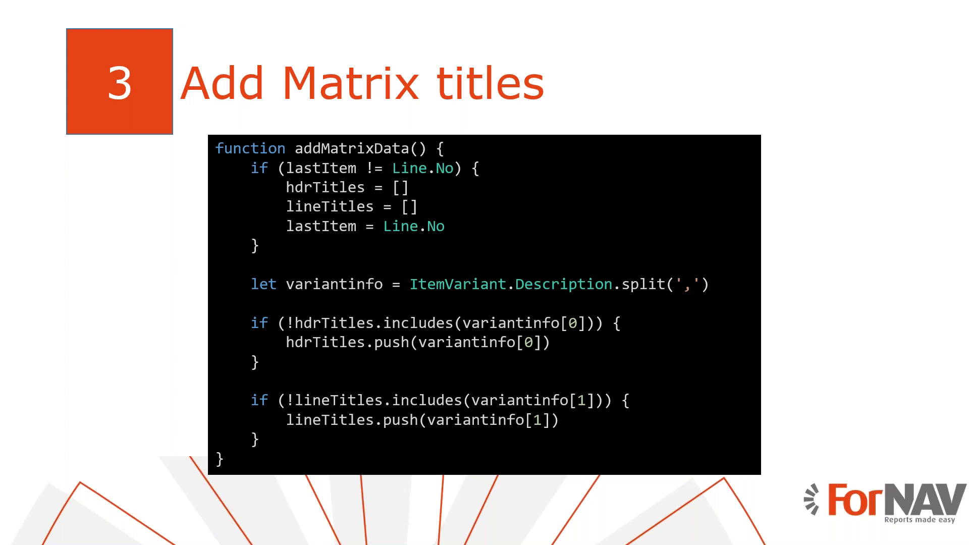
pyautogui.press('super+Tab')
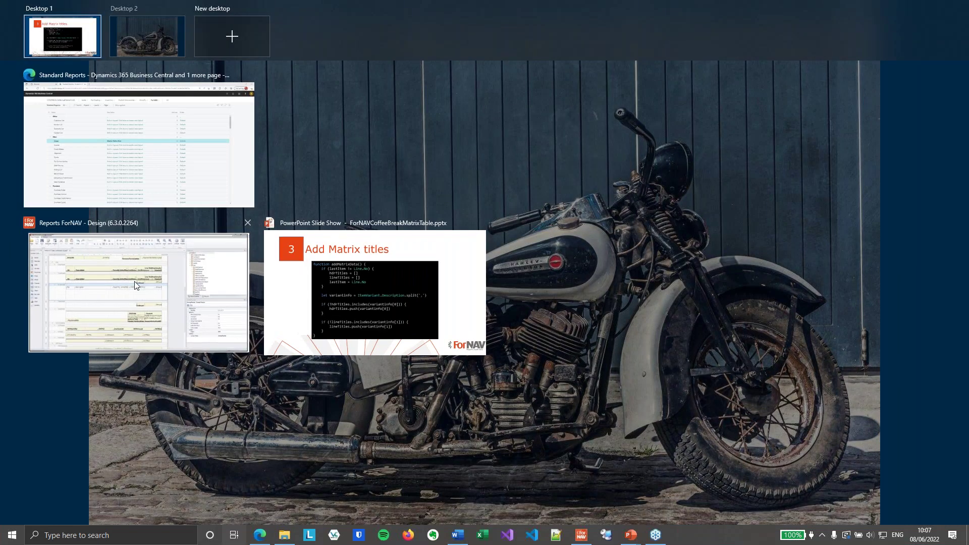
# Paste the lastItem, hdrTitles and lineTitles var declarations into Line's OnPreDataItem script.
pyautogui.click(134, 282)
pyautogui.click(633, 276)
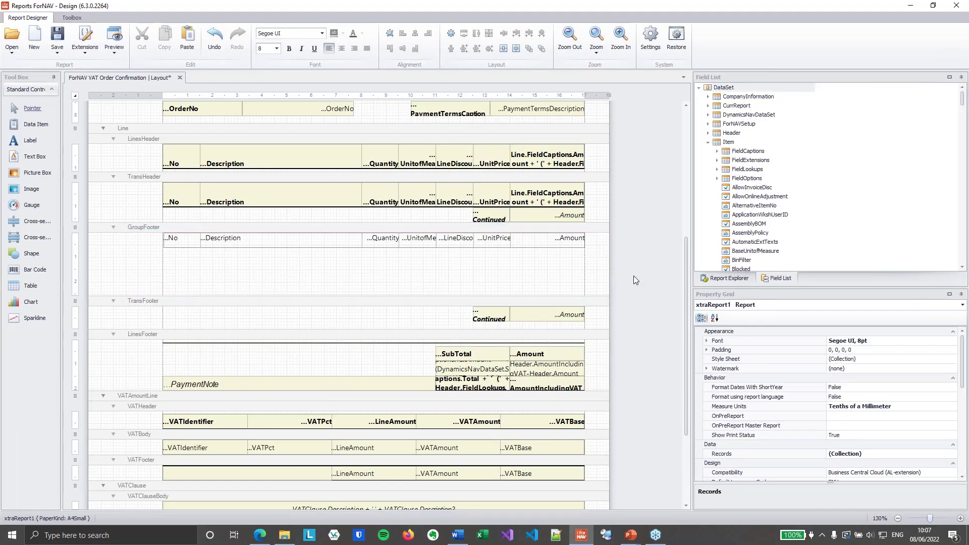
pyautogui.scroll(2, 634, 276)
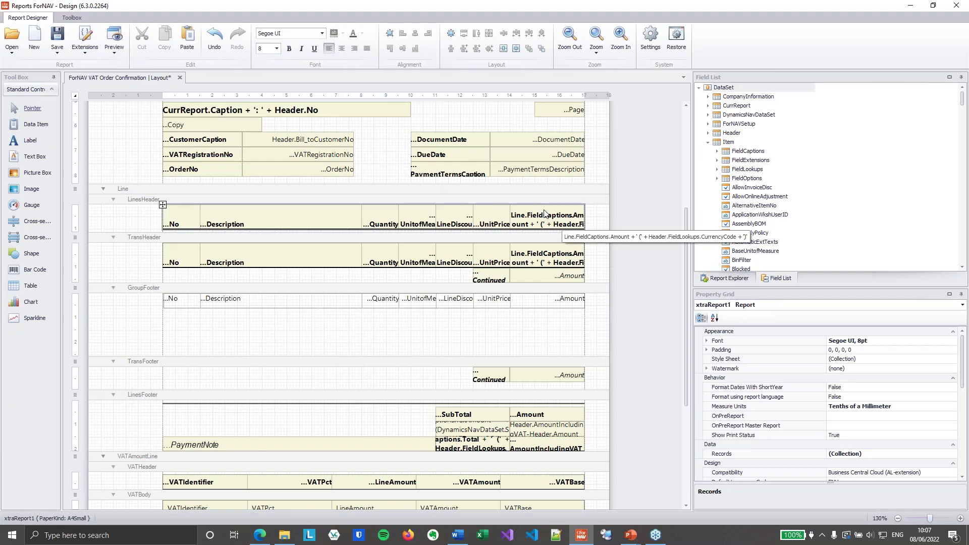
pyautogui.click(522, 187)
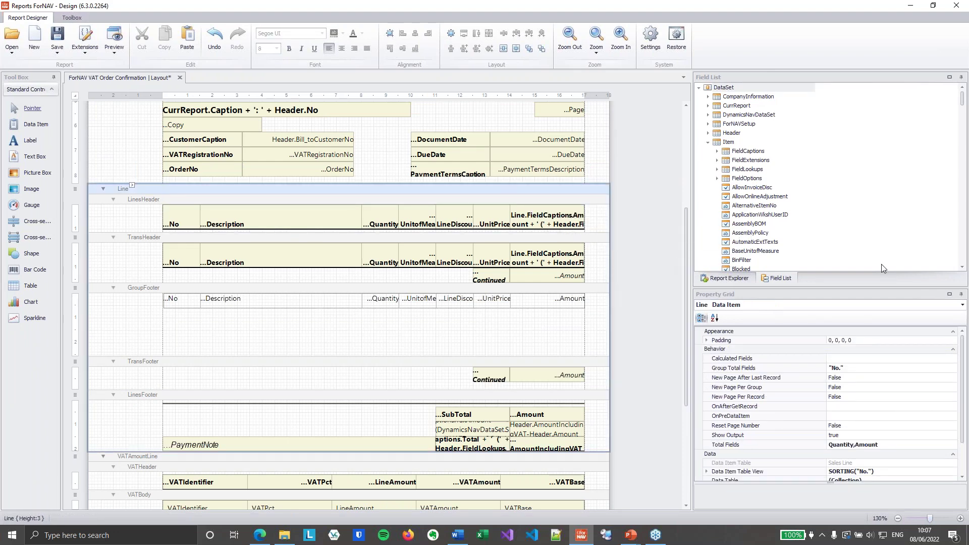
pyautogui.click(458, 535)
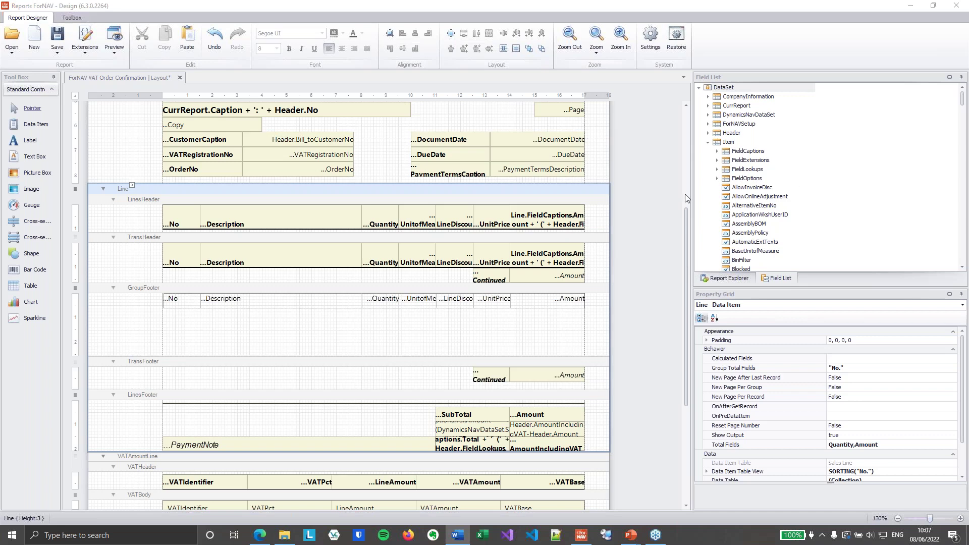
pyautogui.click(838, 417)
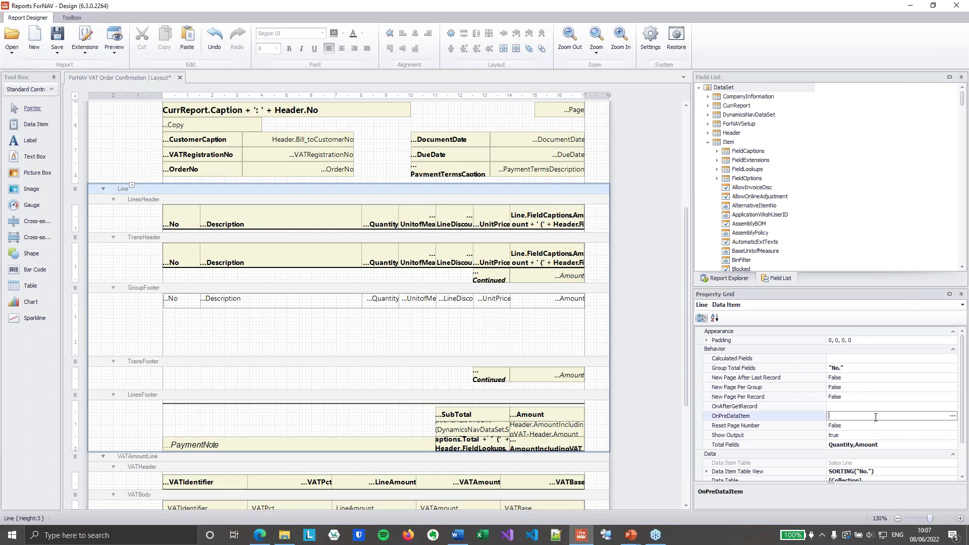
pyautogui.click(952, 416)
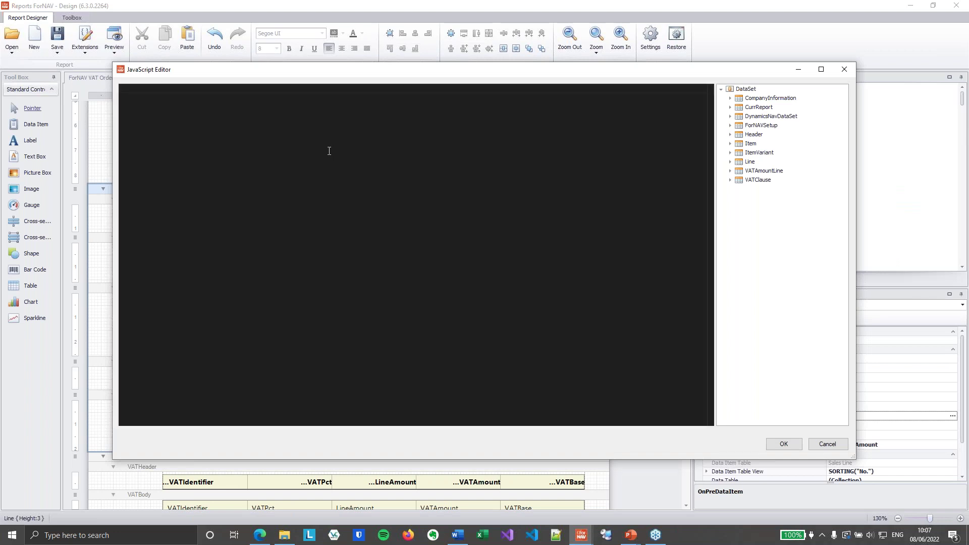
pyautogui.write("var lastItem = '',     hdrTitles = [],     lineTitles = []")
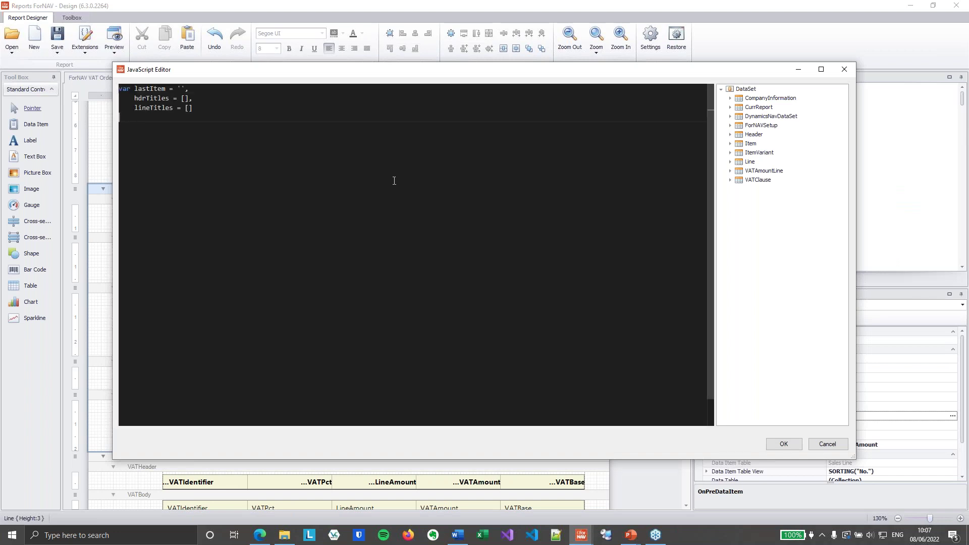
pyautogui.click(210, 111)
pyautogui.click(787, 444)
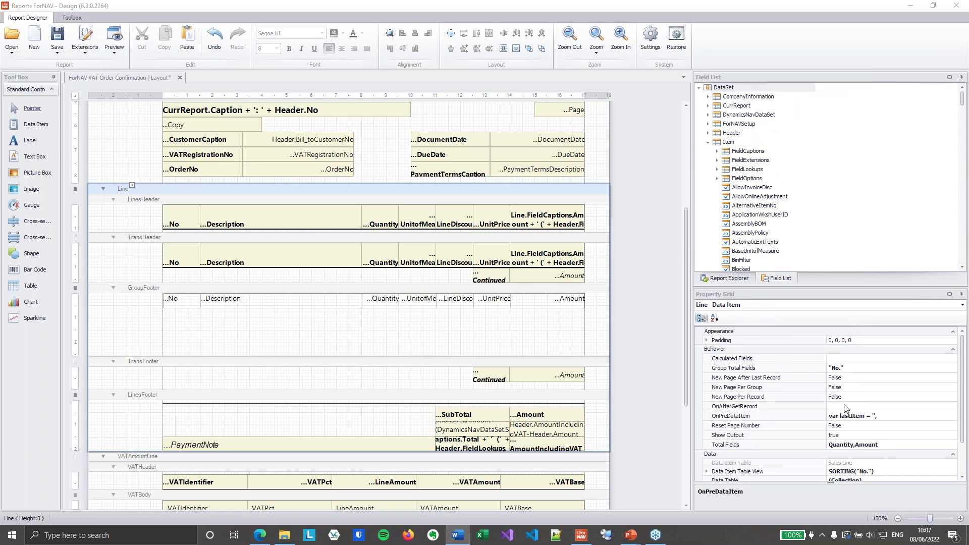
pyautogui.click(905, 407)
# Paste the addMatrixData function into the Line OnAfterGetRecord script editor.
pyautogui.click(952, 406)
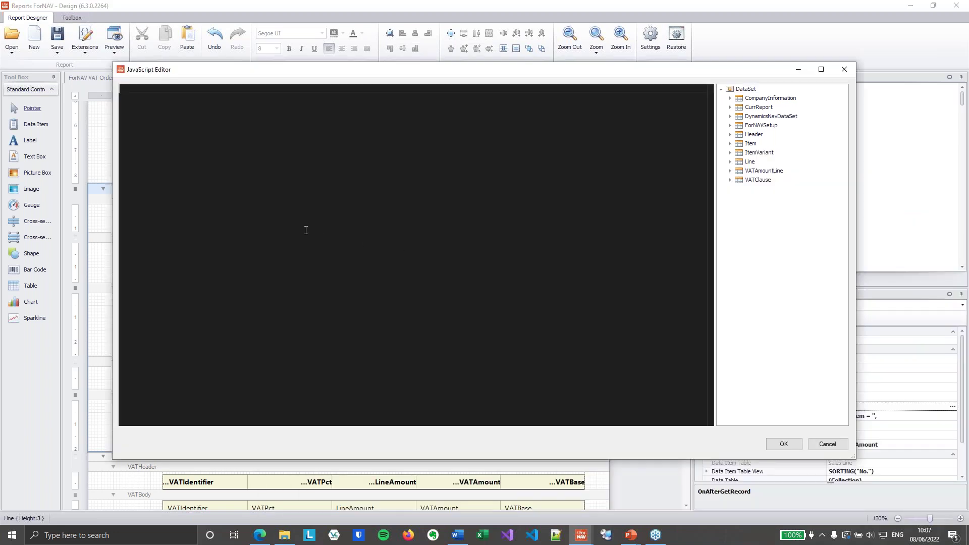
pyautogui.write("function addMatrixData() {     if (lastItem != Line.No) {         hdrTitles = []         lineTitles = []         lastItem = Line.No     }      let variantinfo = ItemVariant.Description.split(',')      if (!hdrTitles.includes(variantinfo[0])) {         hdrTitles.push(variantinfo[0])     }      if (!lineTitles.includes(variantinfo[1])) {         lineTitles.push(variantinfo[1])     } } addMatrixData()")
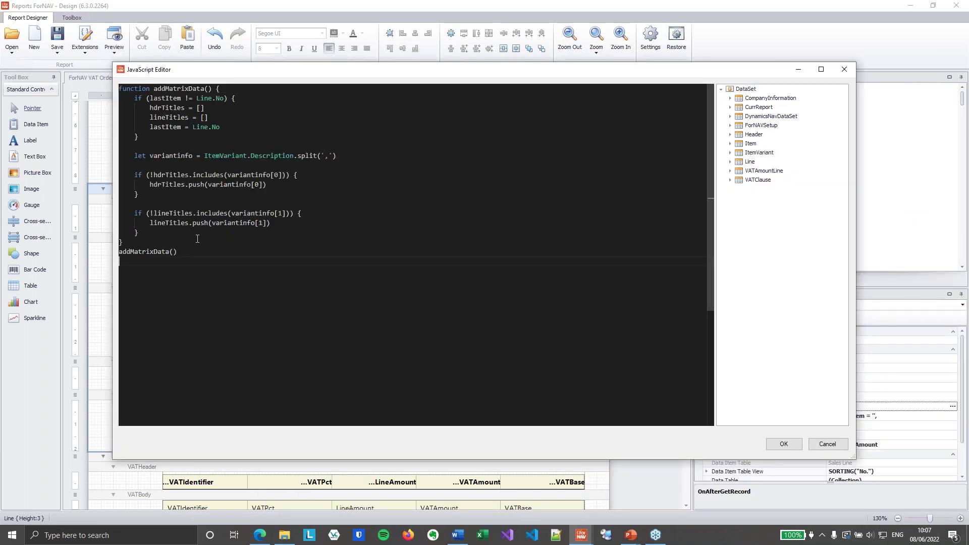
pyautogui.click(197, 238)
pyautogui.press('Return')
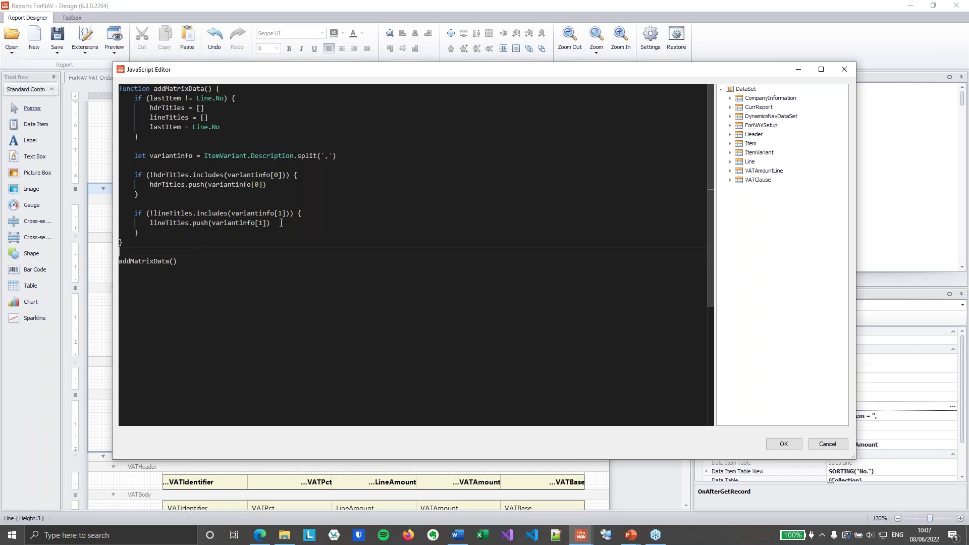
# Review the code that empties hdrTitles and lineTitles, remembers Line.No and splits ItemVariant.Description.
pyautogui.moveTo(139, 136); pyautogui.dragTo(99, 99)
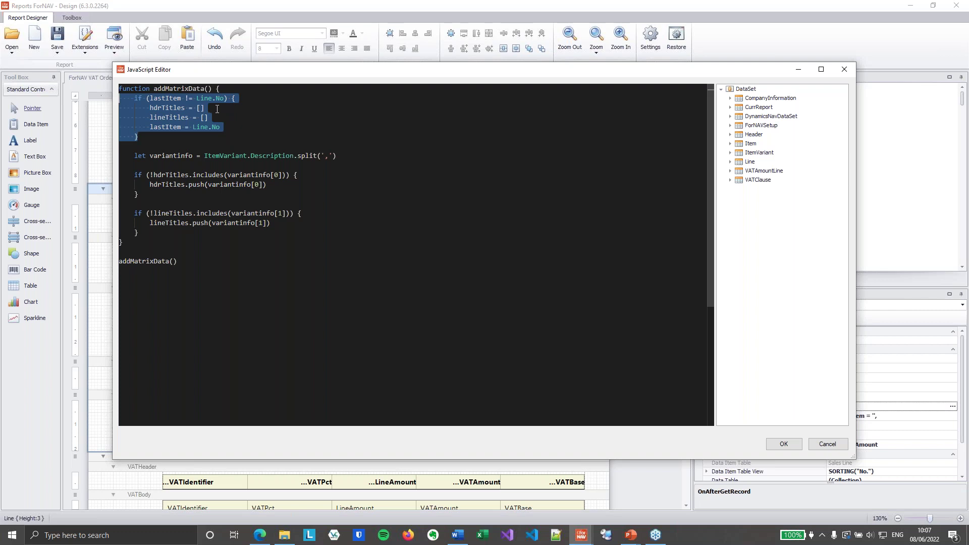
pyautogui.click(173, 109)
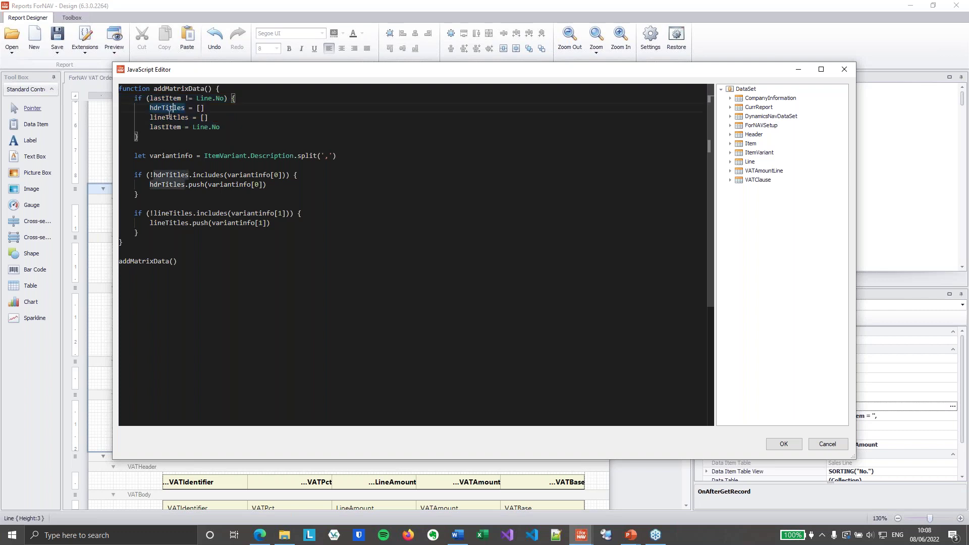
pyautogui.click(227, 118)
pyautogui.moveTo(227, 117); pyautogui.dragTo(119, 108)
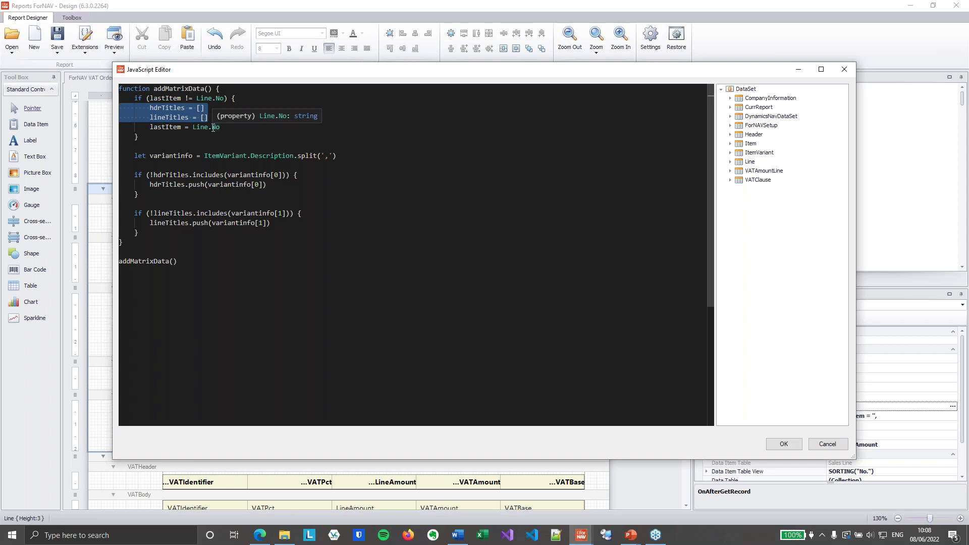
pyautogui.click(168, 128)
pyautogui.click(264, 133)
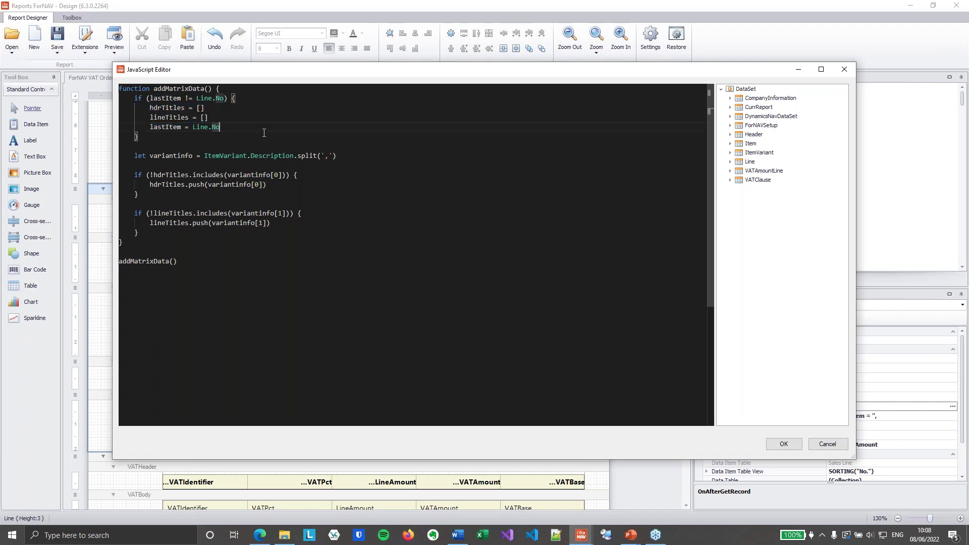
pyautogui.click(347, 159)
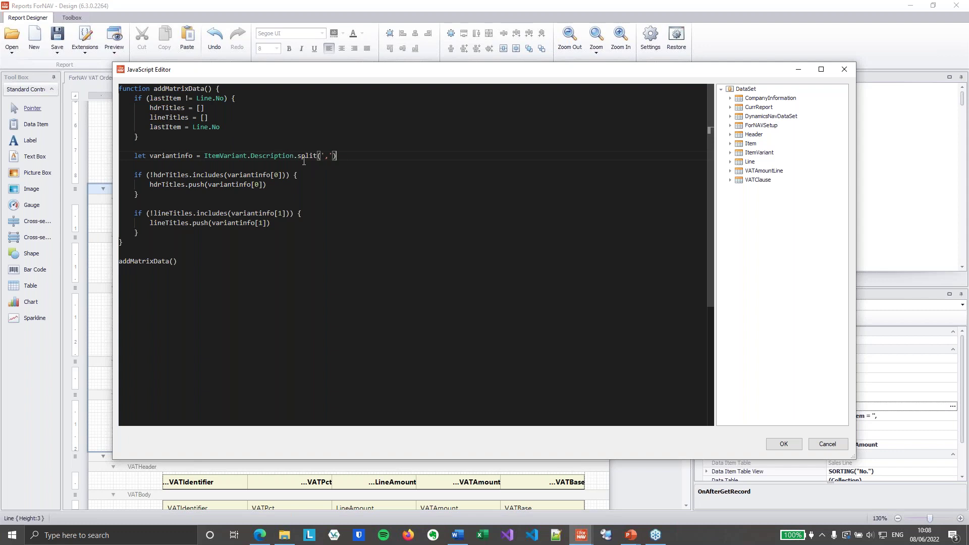
pyautogui.moveTo(205, 156); pyautogui.dragTo(301, 156)
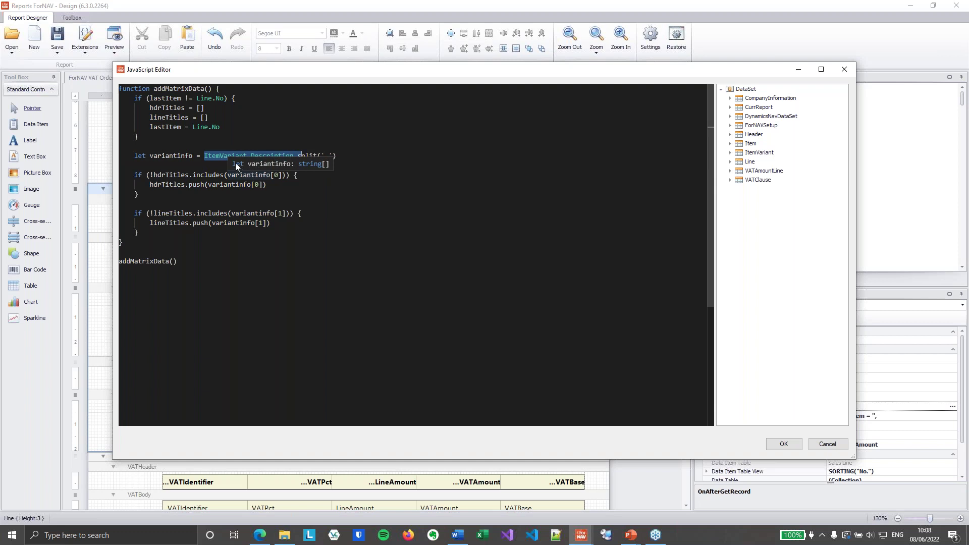
pyautogui.click(371, 157)
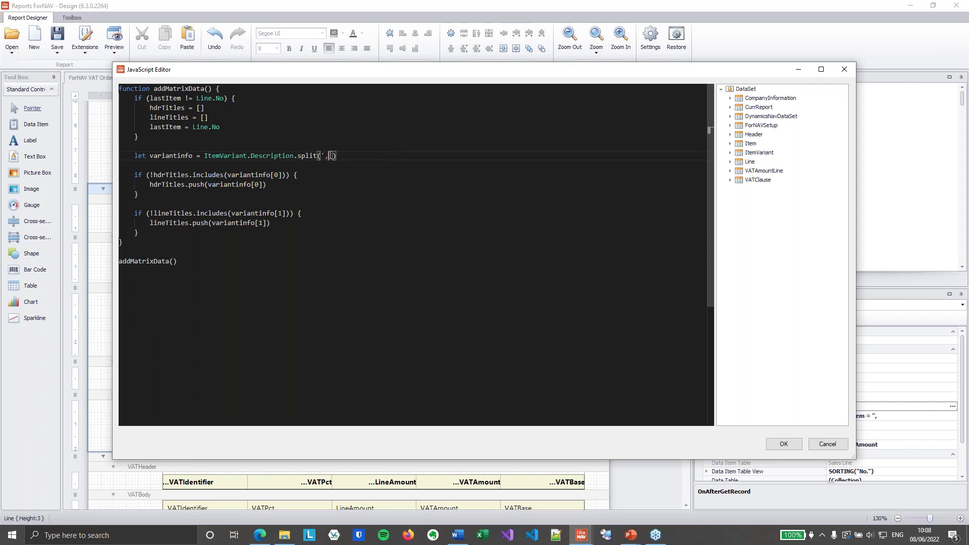
pyautogui.moveTo(338, 156); pyautogui.dragTo(212, 155)
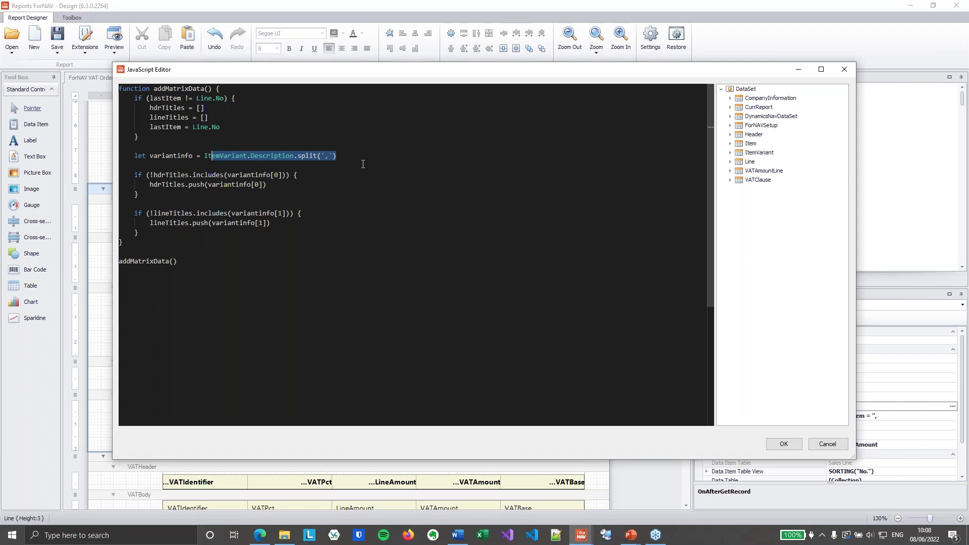
pyautogui.click(264, 185)
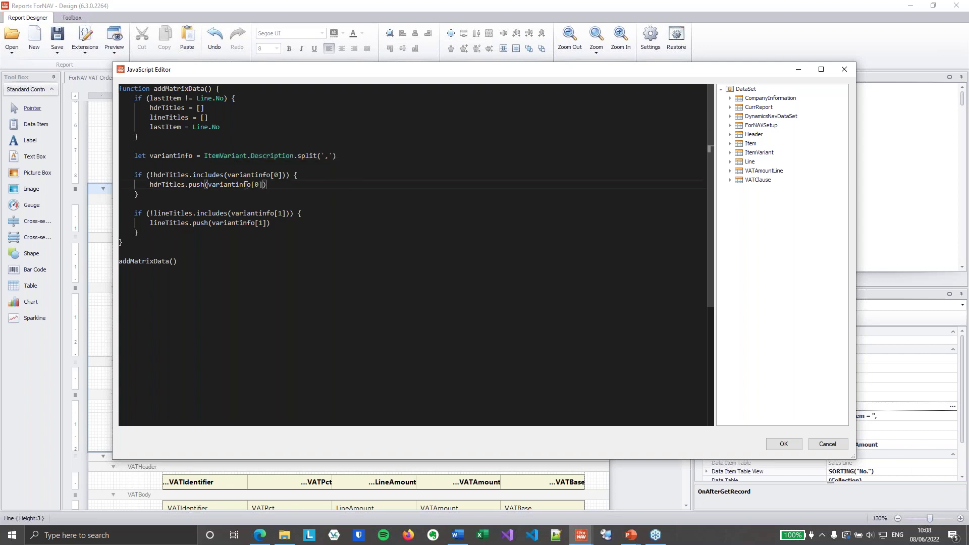
# Review the hdrTitles condition and the trailing addMatrixData() call, then accept the script.
pyautogui.doubleClick(170, 175)
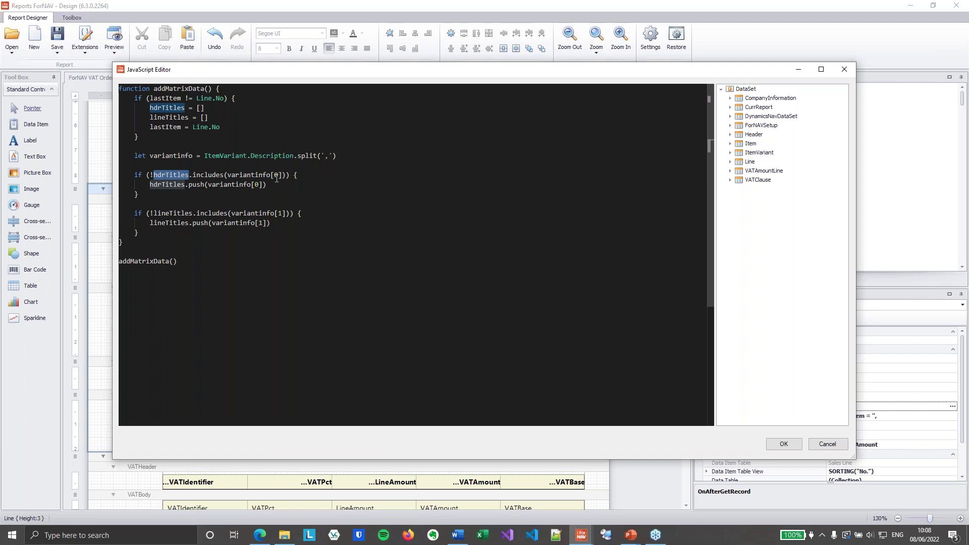
pyautogui.click(281, 184)
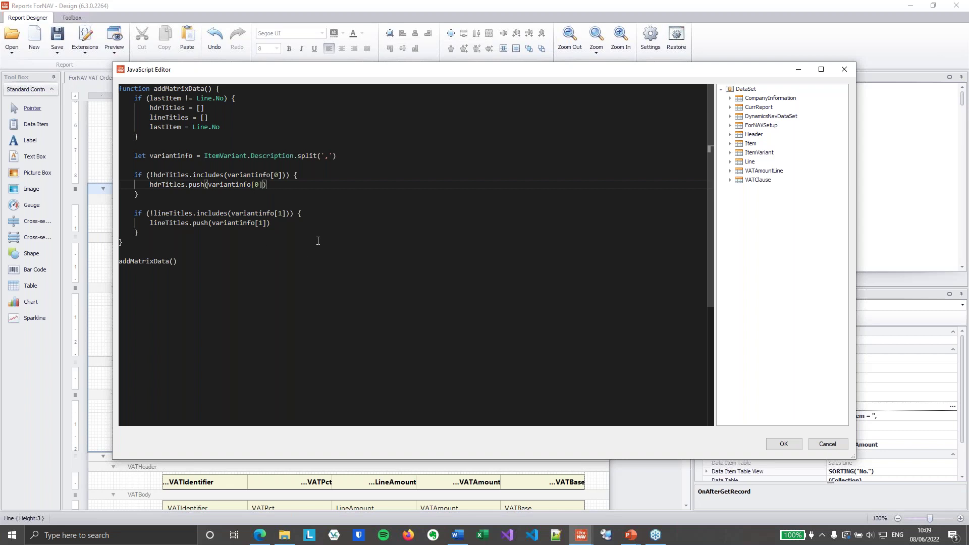
pyautogui.moveTo(189, 266); pyautogui.dragTo(114, 265)
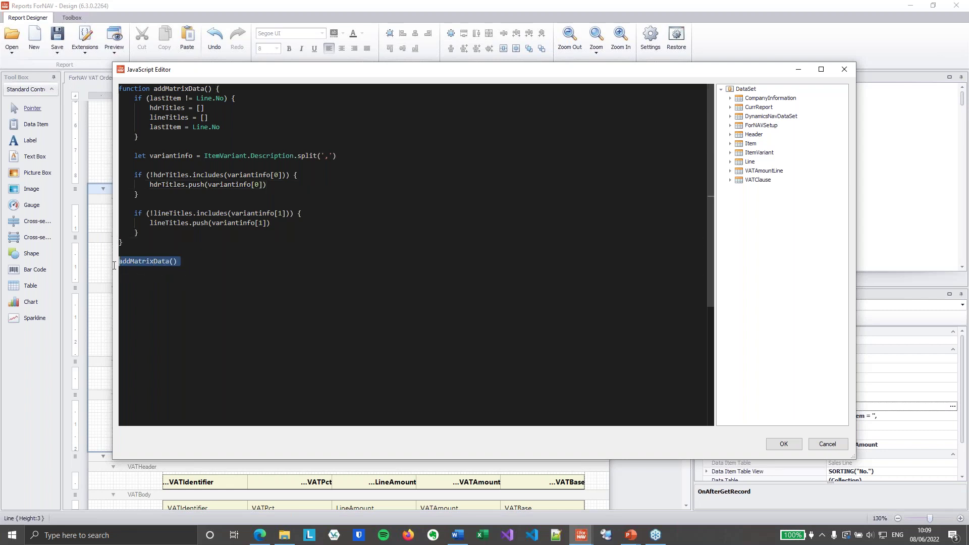
pyautogui.click(195, 265)
pyautogui.moveTo(119, 89); pyautogui.dragTo(205, 98)
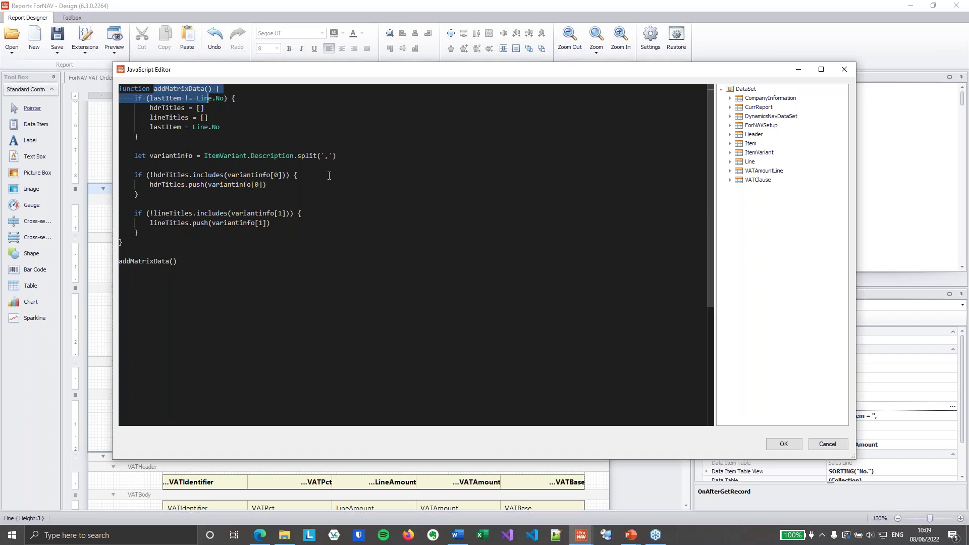
pyautogui.click(211, 247)
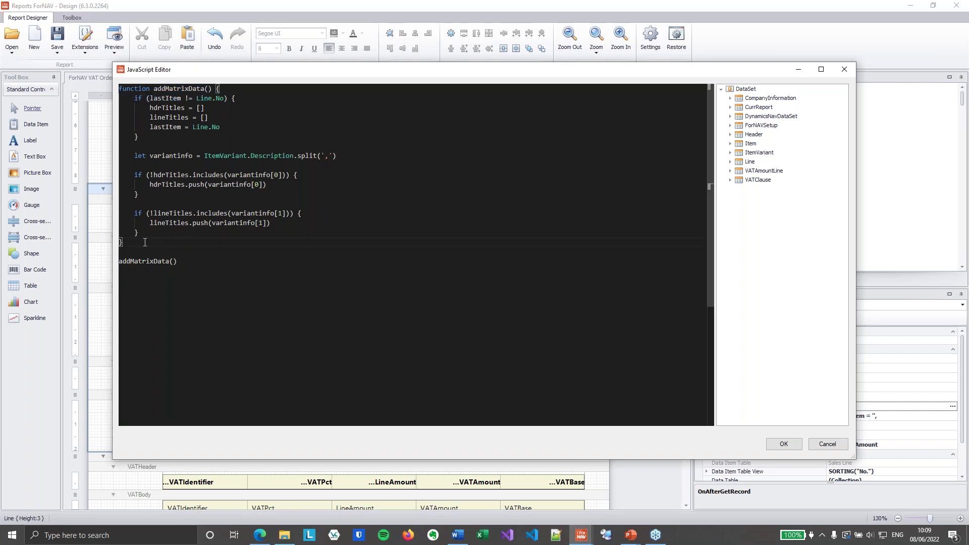
pyautogui.moveTo(143, 242); pyautogui.dragTo(105, 80)
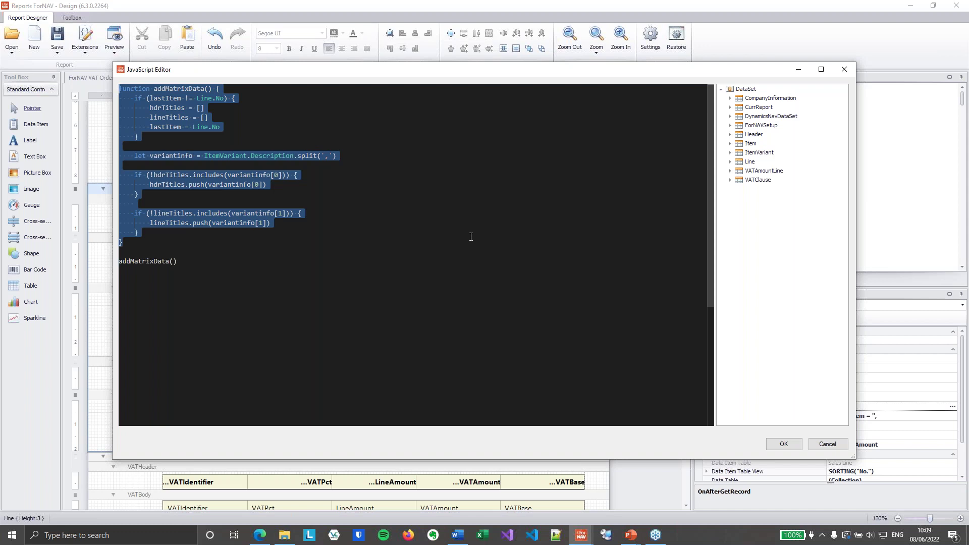
pyautogui.click(462, 234)
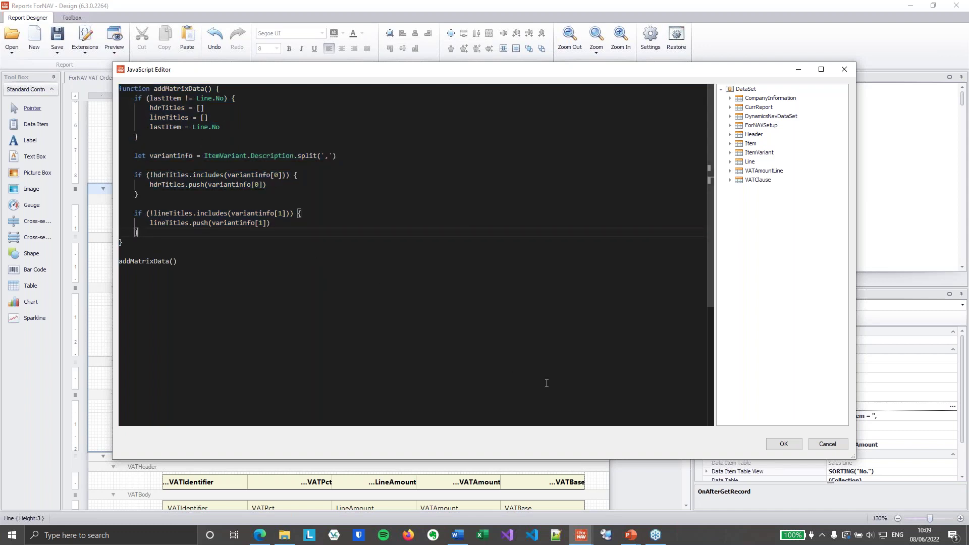
pyautogui.click(219, 260)
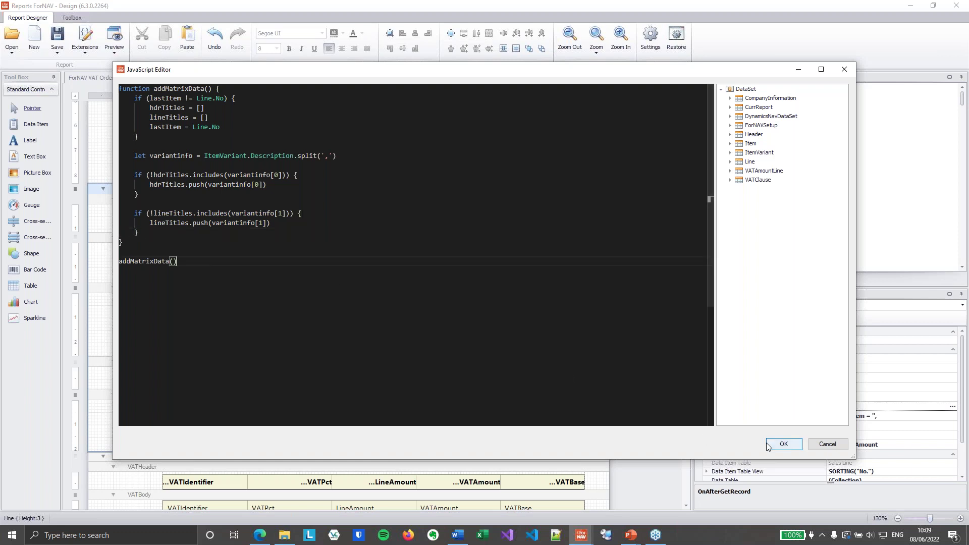
pyautogui.click(784, 445)
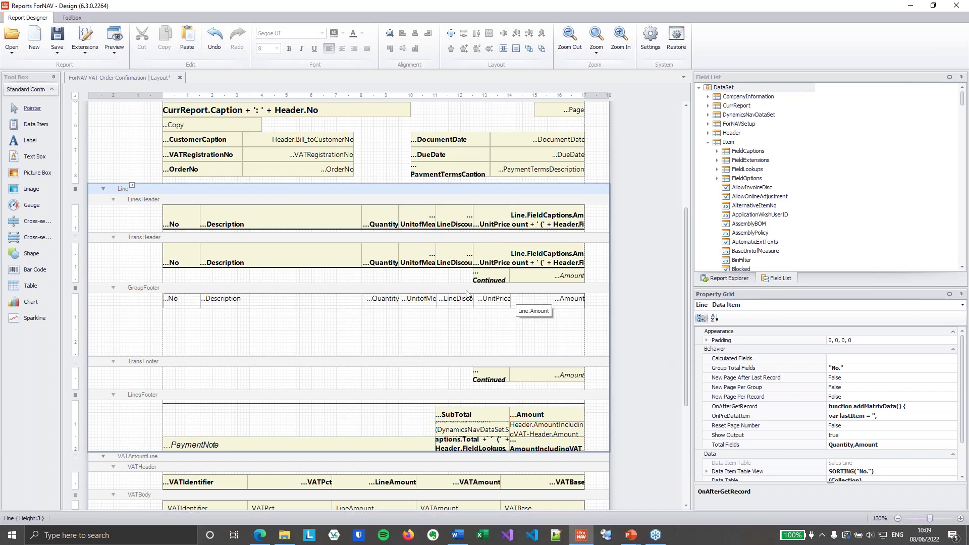
# Place a new table in GroupFooter and add a fourth and fifth column.
pyautogui.moveTo(31, 286); pyautogui.dragTo(296, 323)
pyautogui.rightClick(374, 325)
pyautogui.moveTo(404, 329)
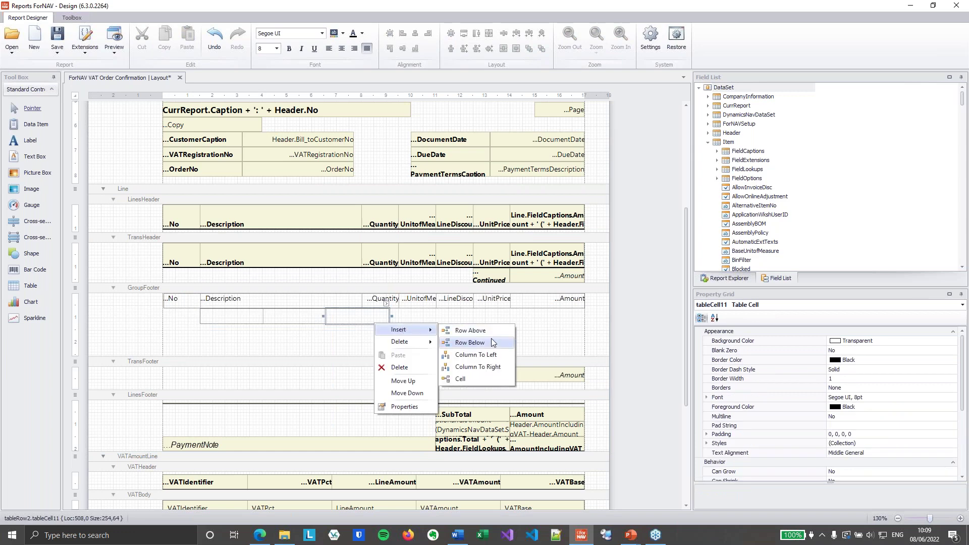
pyautogui.click(497, 368)
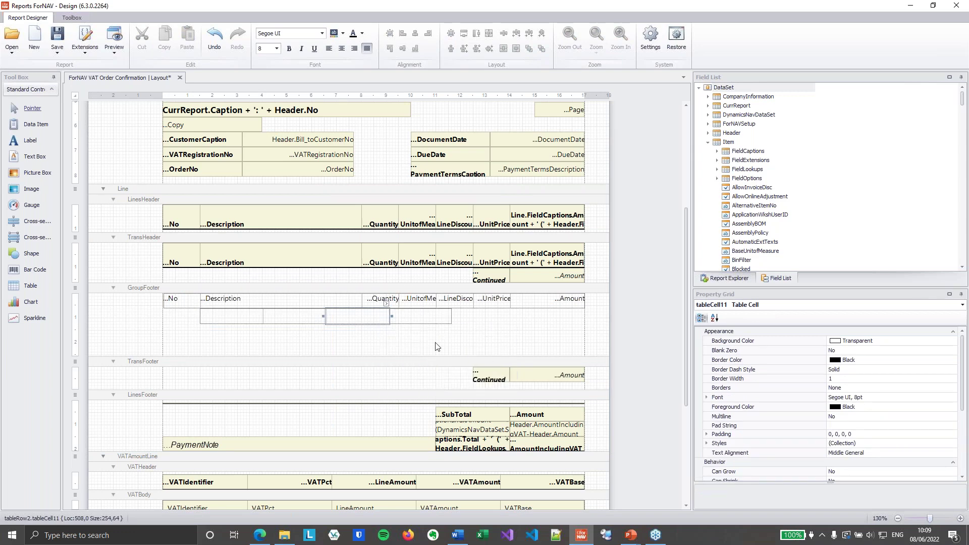
pyautogui.rightClick(399, 320)
pyautogui.moveTo(452, 331)
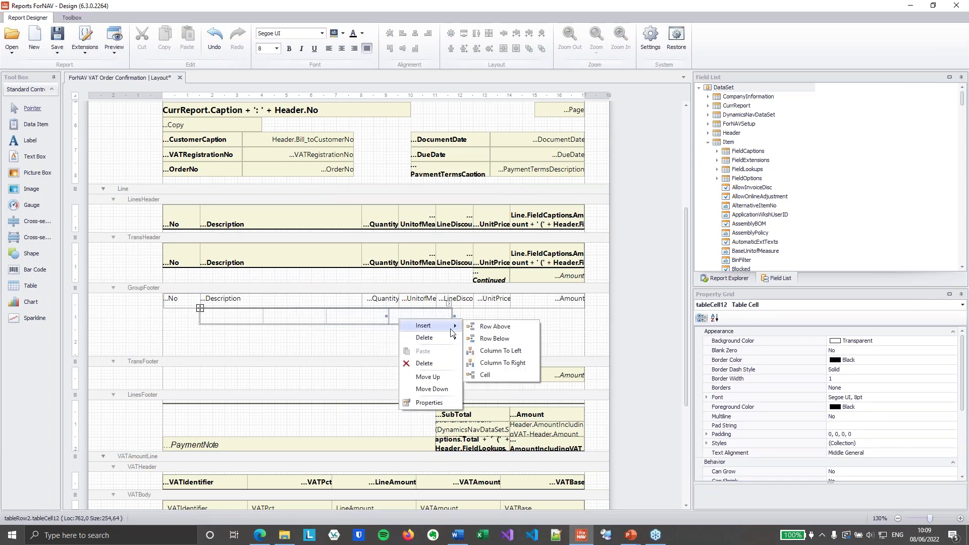
pyautogui.click(502, 363)
# Add three rows below for four rows in total, then select the second top-row cell.
pyautogui.rightClick(494, 323)
pyautogui.moveTo(527, 326)
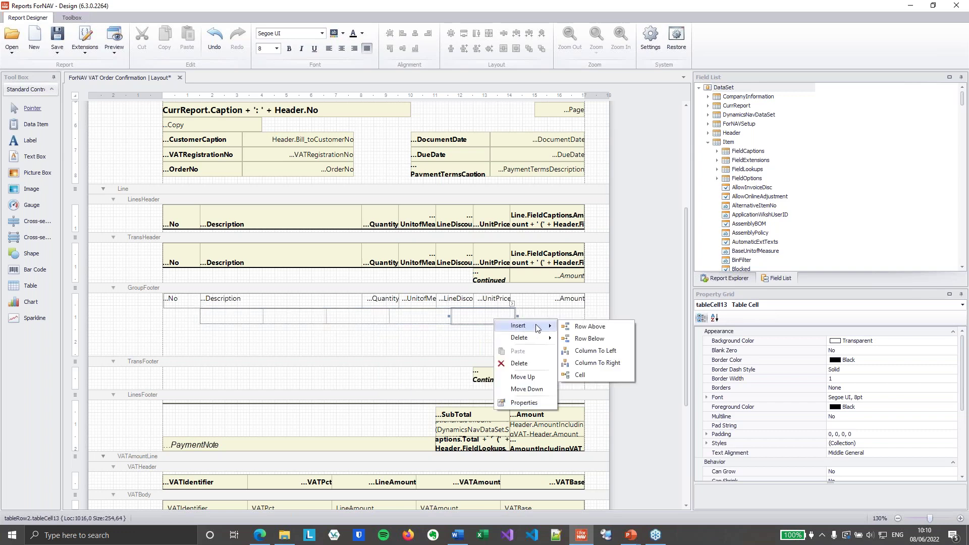
pyautogui.click(595, 339)
pyautogui.moveTo(527, 337)
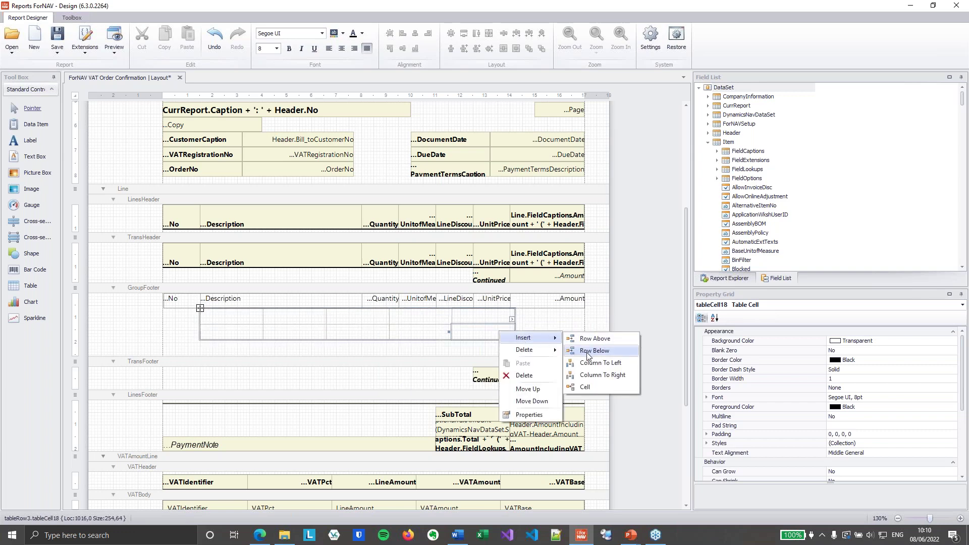
pyautogui.click(596, 350)
pyautogui.rightClick(487, 348)
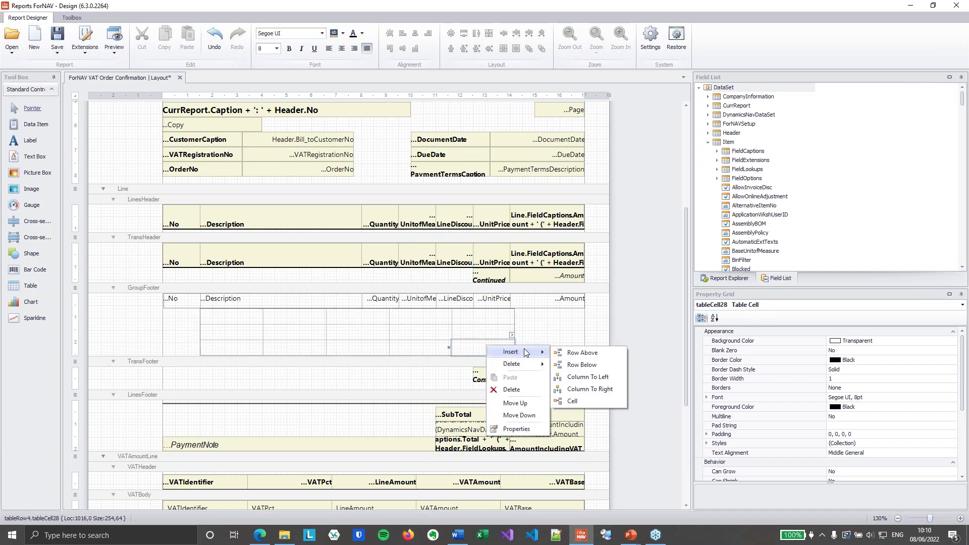
pyautogui.click(594, 367)
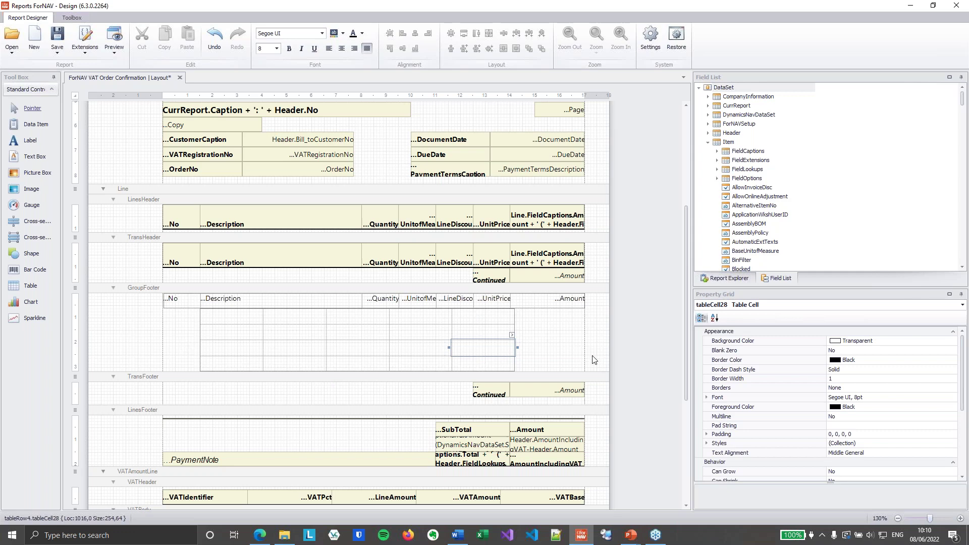
pyautogui.click(304, 321)
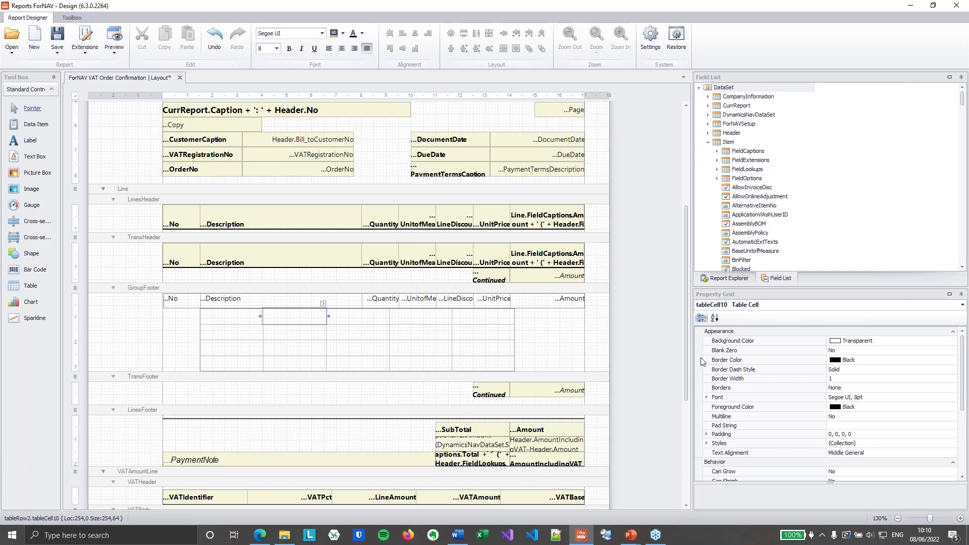
# Set the first header cell's source expression to the guarded hdrTitles[0] lookup.
pyautogui.hotkey('alt', 'Tab')
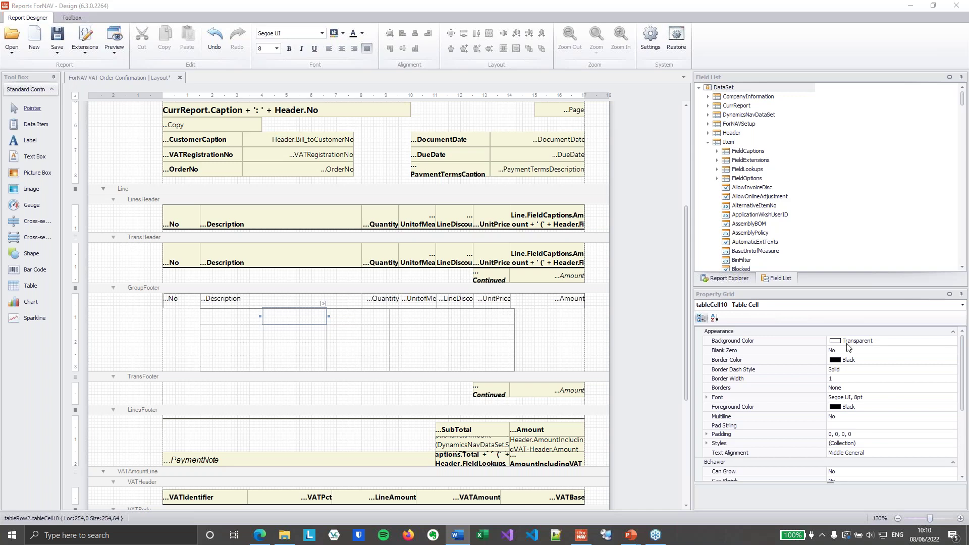
pyautogui.click(323, 305)
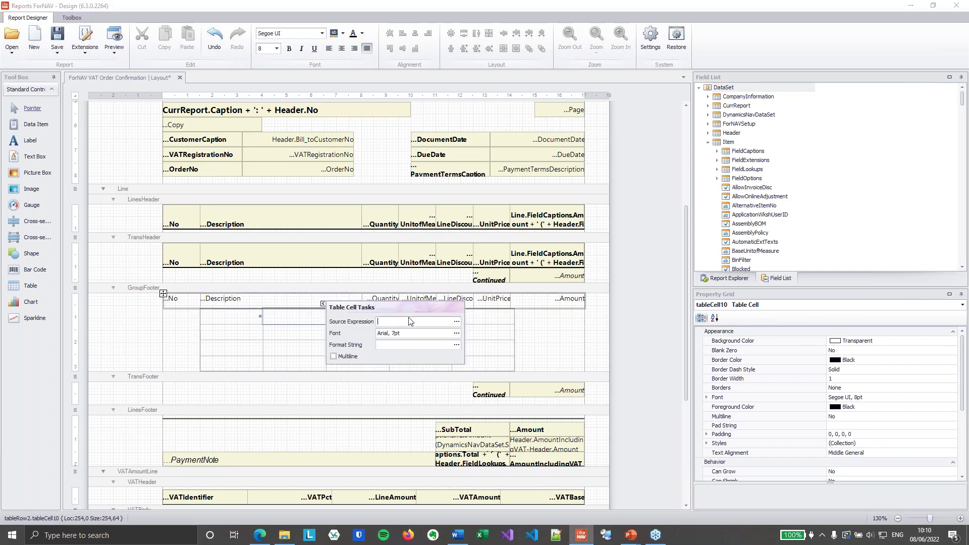
pyautogui.click(455, 328)
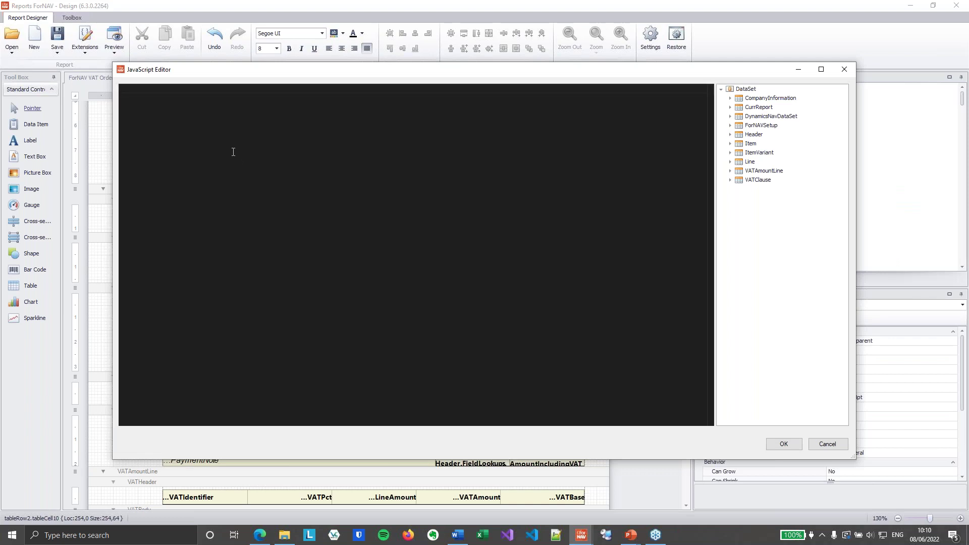
pyautogui.write("hdrTitles.length > 0 ? hdrTitles[0] : ''")
pyautogui.moveTo(203, 89); pyautogui.dragTo(256, 89)
pyautogui.doubleClick(270, 89)
pyautogui.click(790, 444)
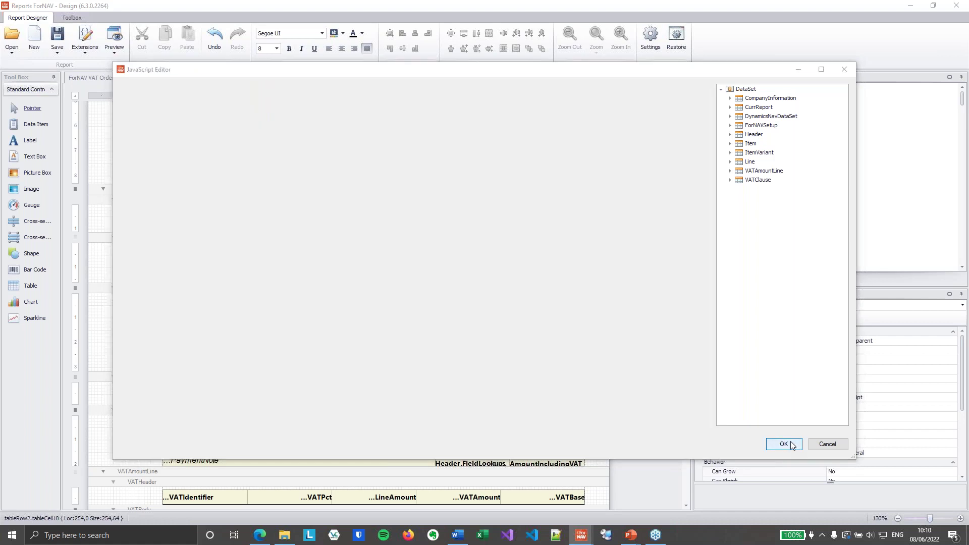
pyautogui.click(374, 317)
# Give the second header cell the hdrTitles[1] expression, with its length check changed to 1.
pyautogui.click(386, 303)
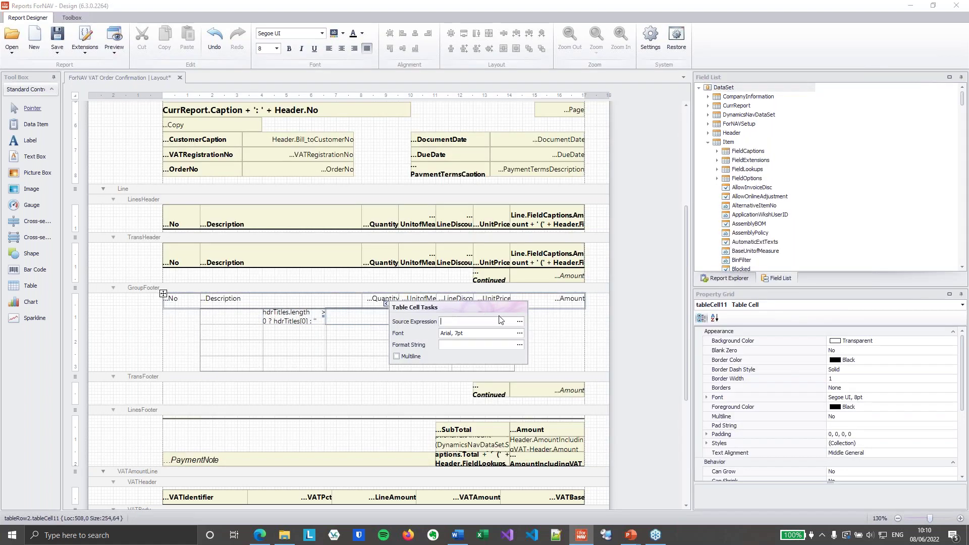
pyautogui.click(520, 319)
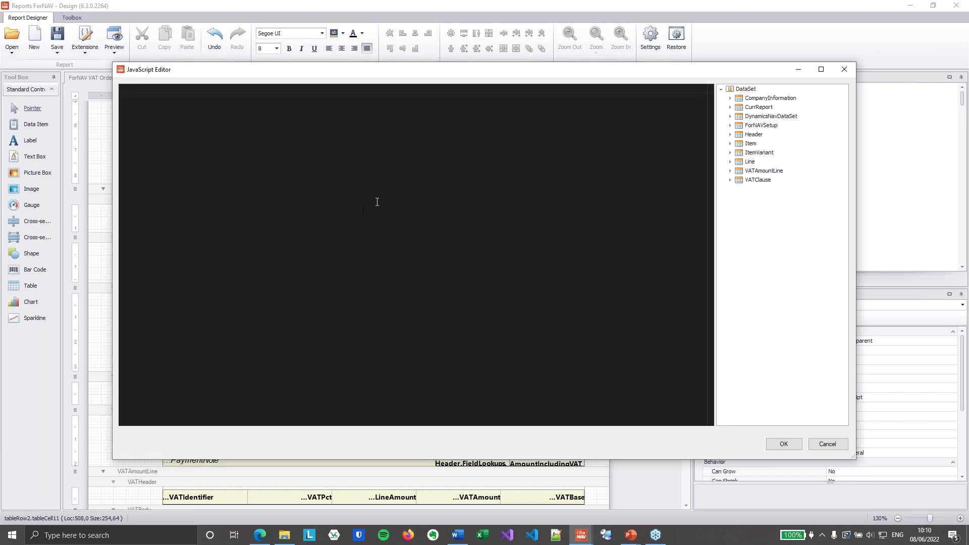
pyautogui.write("hdrTitles.length > 0 ? hdrTitles[0] : ''")
pyautogui.click(199, 88)
pyautogui.press('BackSpace')
pyautogui.write('1')
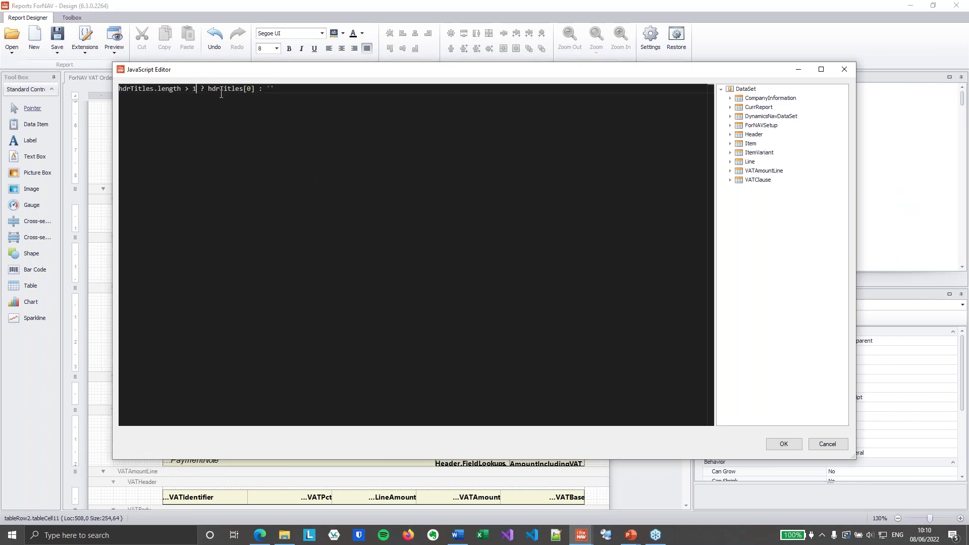
pyautogui.click(255, 89)
pyautogui.press('BackSpace')
pyautogui.write('1')
pyautogui.click(321, 88)
pyautogui.click(781, 443)
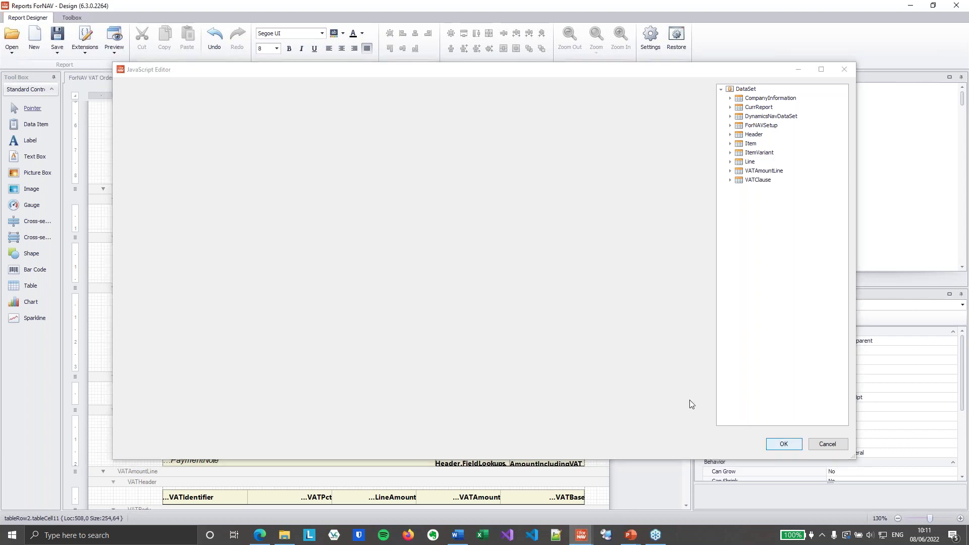
pyautogui.click(434, 316)
# Give the third header cell the hdrTitles[2] expression.
pyautogui.click(448, 303)
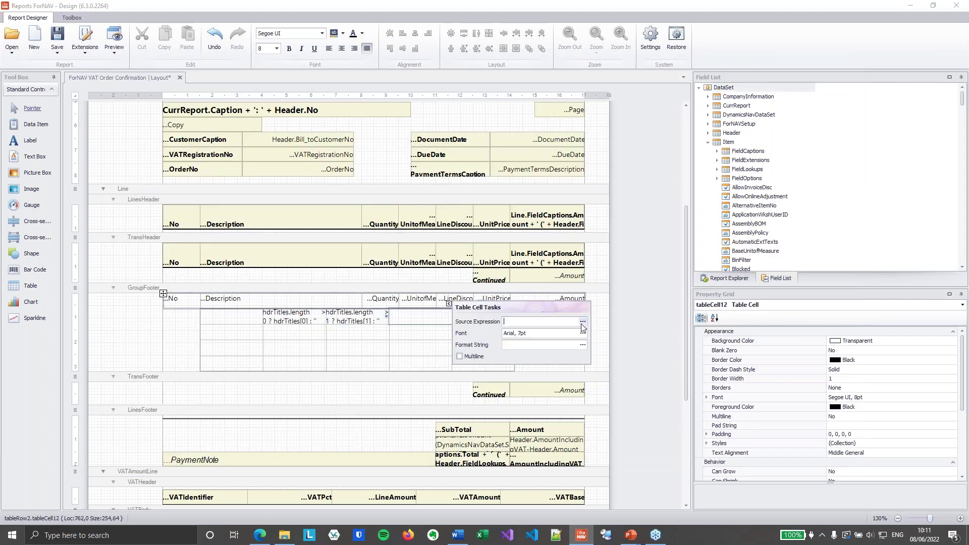
pyautogui.click(582, 324)
pyautogui.write("hdrTitles.length > 0 ? hdrTitles[0] : ''")
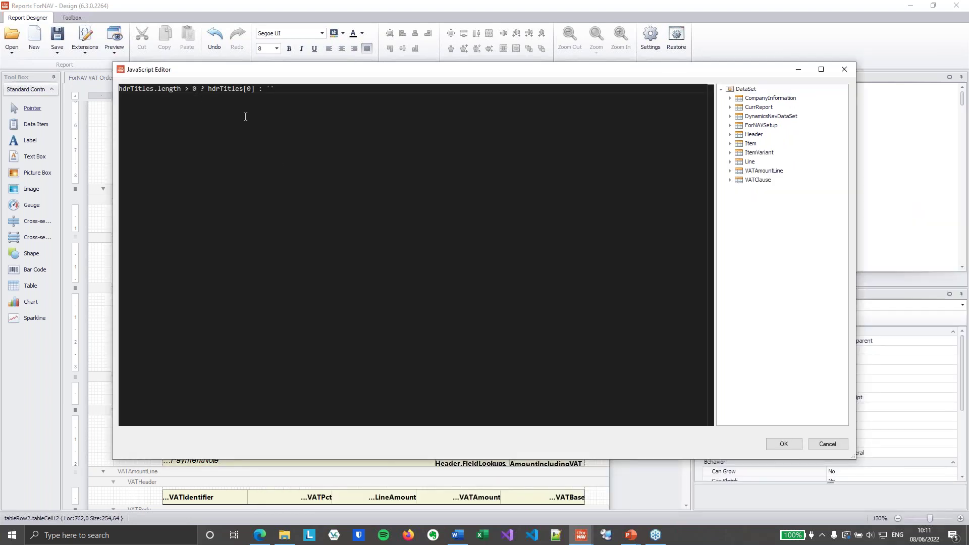
pyautogui.click(252, 86)
pyautogui.press('BackSpace')
pyautogui.write('2')
pyautogui.click(783, 444)
pyautogui.click(485, 317)
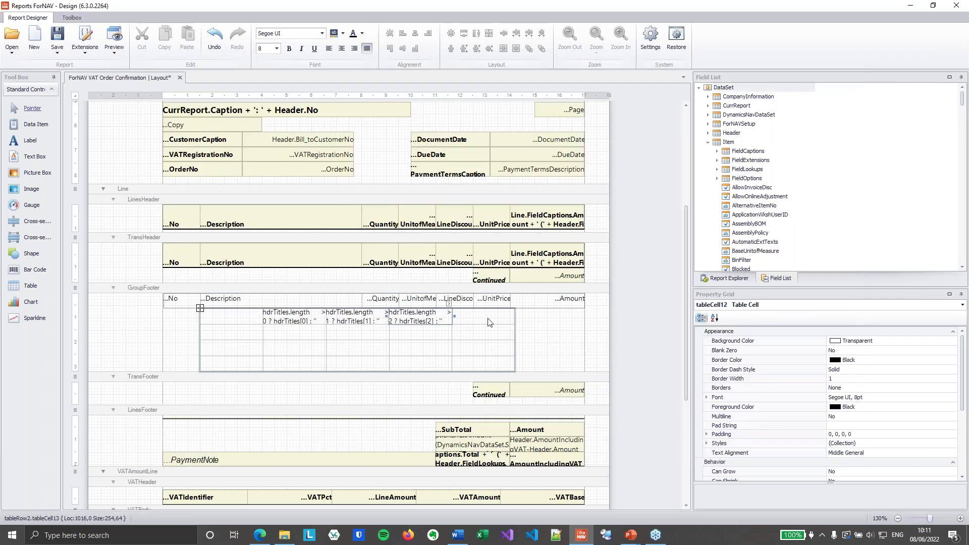
# Give the fourth header cell the hdrTitles[3] expression, with its length check changed to 3.
pyautogui.click(512, 305)
pyautogui.click(646, 323)
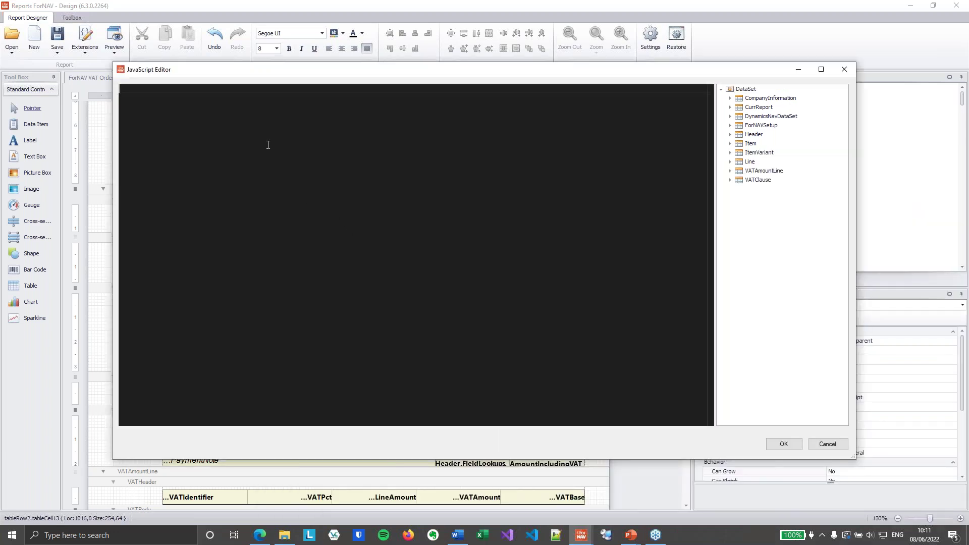
pyautogui.write("hdrTitles.length > 0 ? hdrTitles[0] : ''")
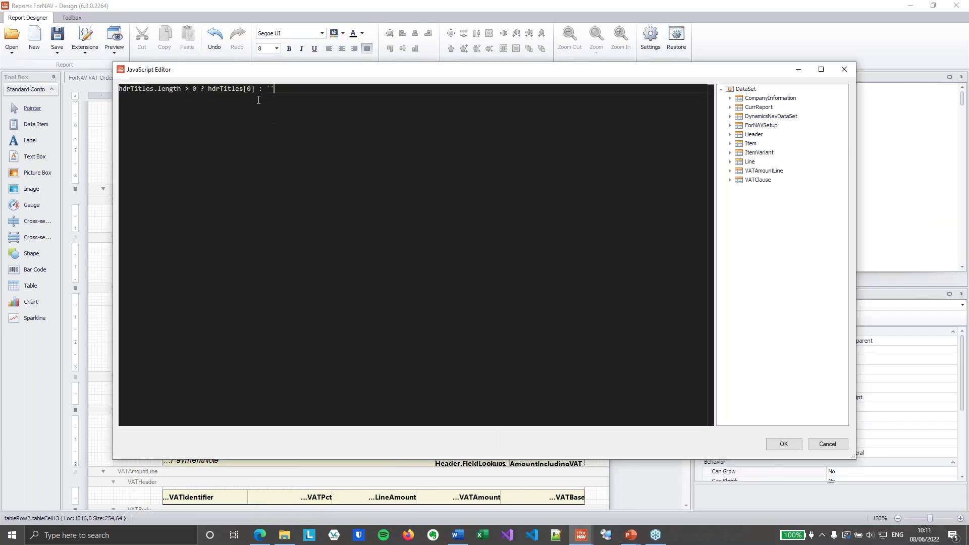
pyautogui.click(197, 89)
pyautogui.press('BackSpace')
pyautogui.write('3')
pyautogui.press('Right')
pyautogui.press('Delete')
pyautogui.write('3')
pyautogui.click(300, 93)
pyautogui.click(783, 443)
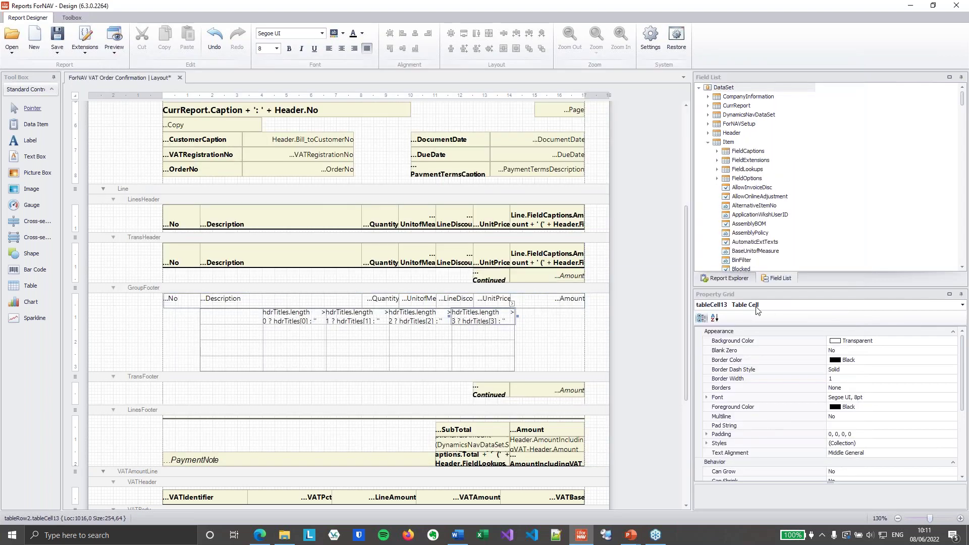
pyautogui.hotkey('alt', 'Tab')
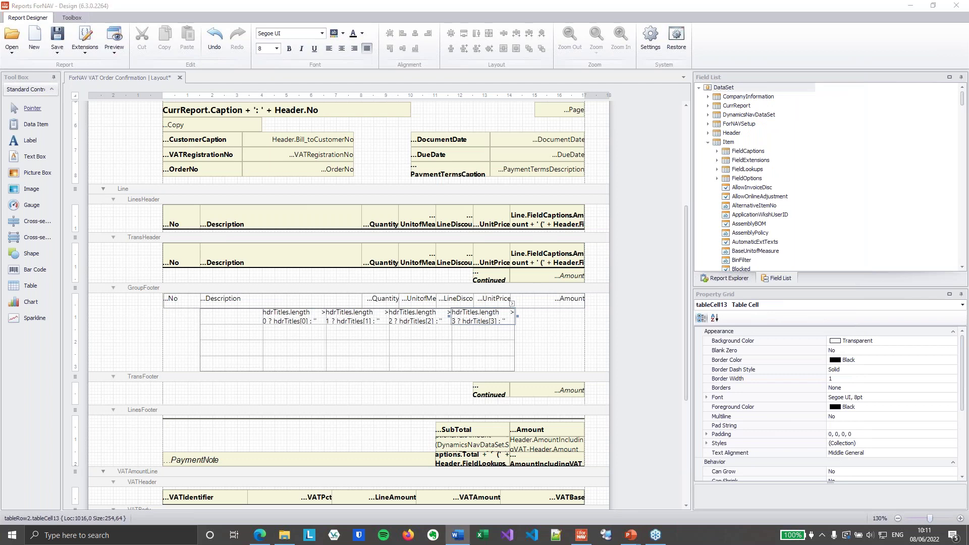
# Set the first cell below the header to the guarded lineTitles[0] expression.
pyautogui.click(255, 332)
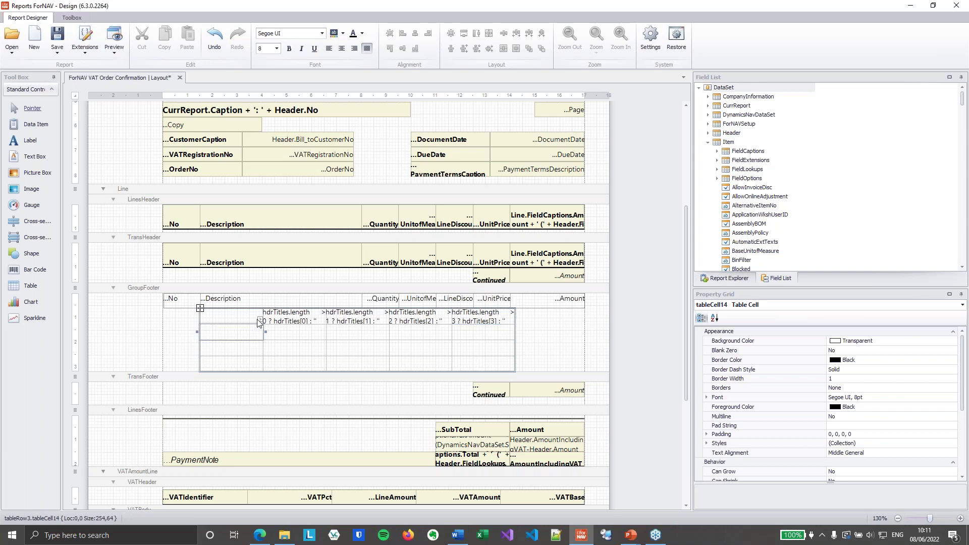
pyautogui.click(260, 319)
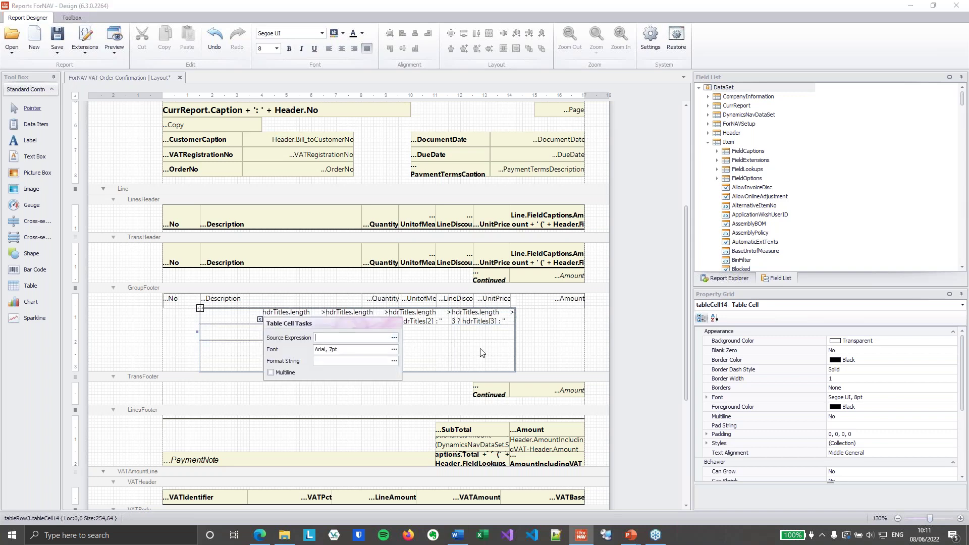
pyautogui.click(394, 338)
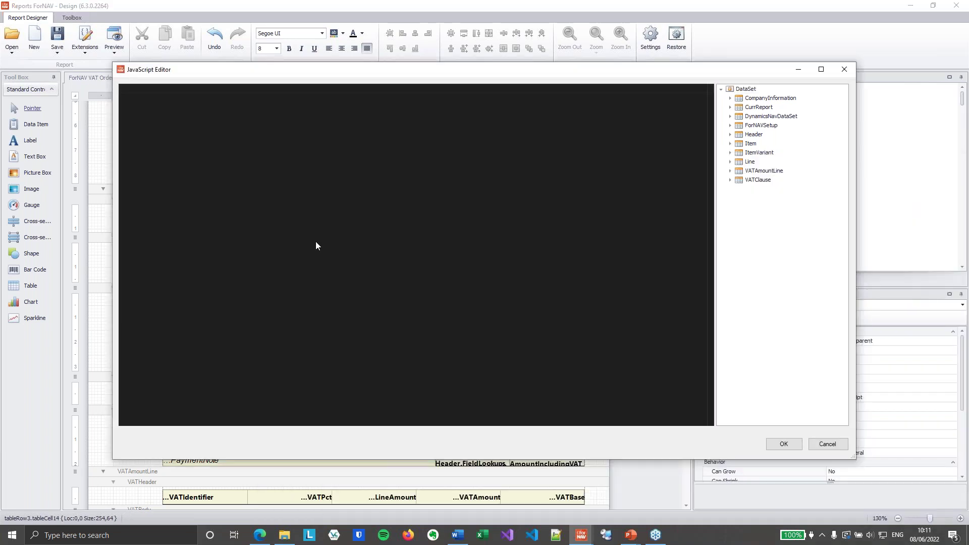
pyautogui.write("lineTitles.length > 0 ? lineTitles[0] : ''")
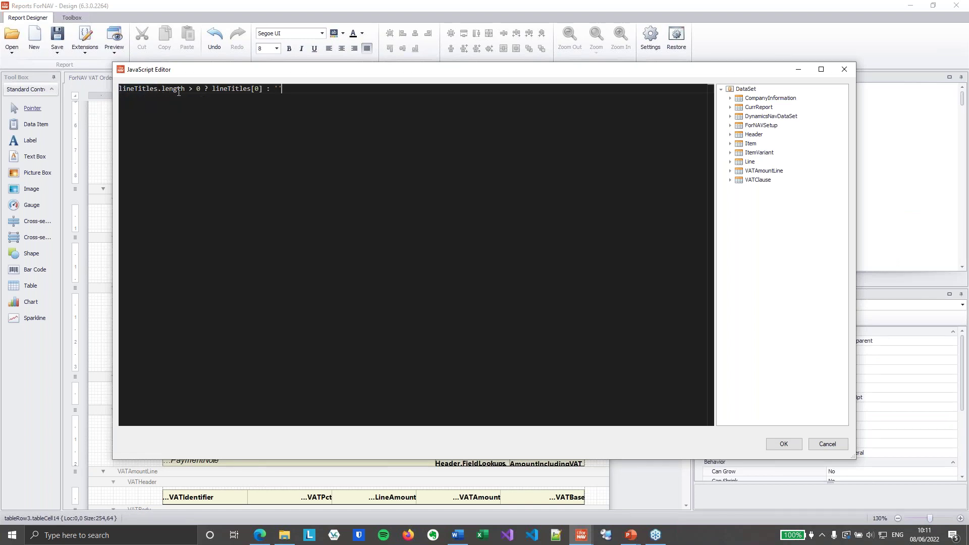
pyautogui.moveTo(211, 89); pyautogui.dragTo(263, 89)
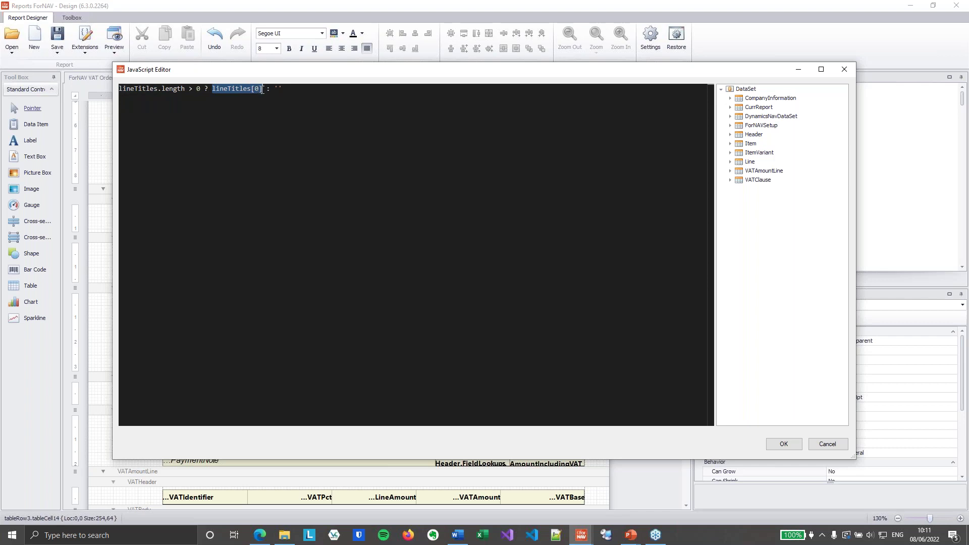
pyautogui.click(310, 97)
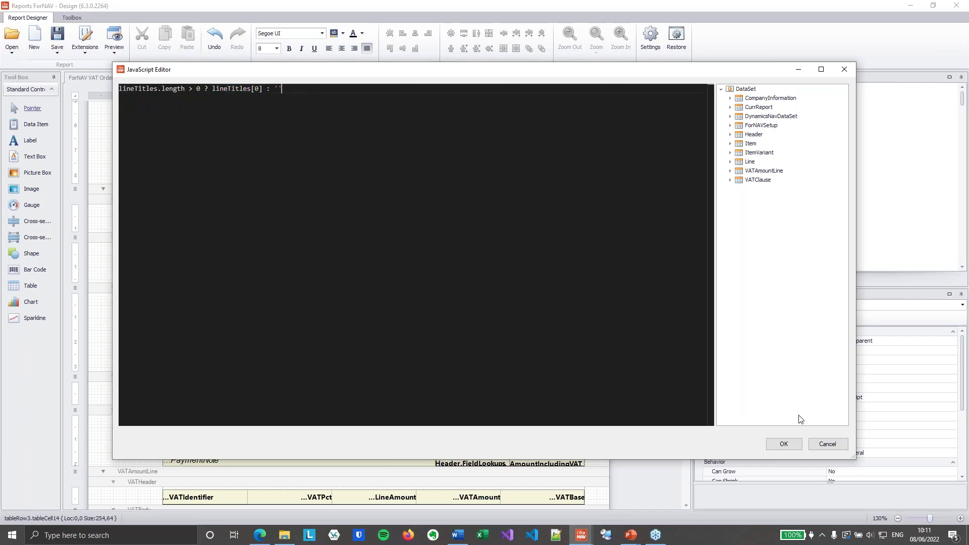
pyautogui.click(783, 444)
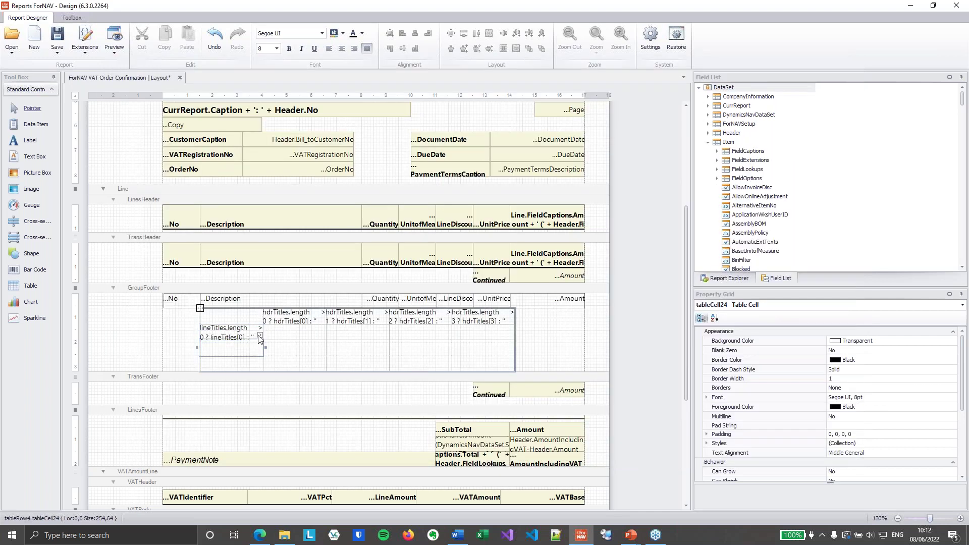
# Give the next first-column cell the lineTitles[1] expression, with its length check changed to 1.
pyautogui.click(260, 337)
pyautogui.click(395, 353)
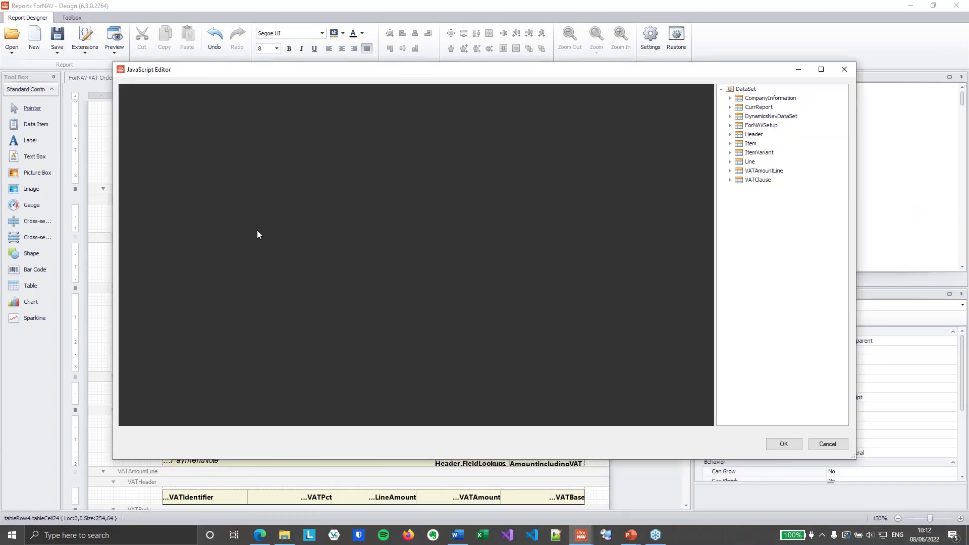
pyautogui.write("lineTitles.length > 0 ? lineTitles[0] : ''")
pyautogui.press('BackSpace')
pyautogui.write('1')
pyautogui.click(253, 88)
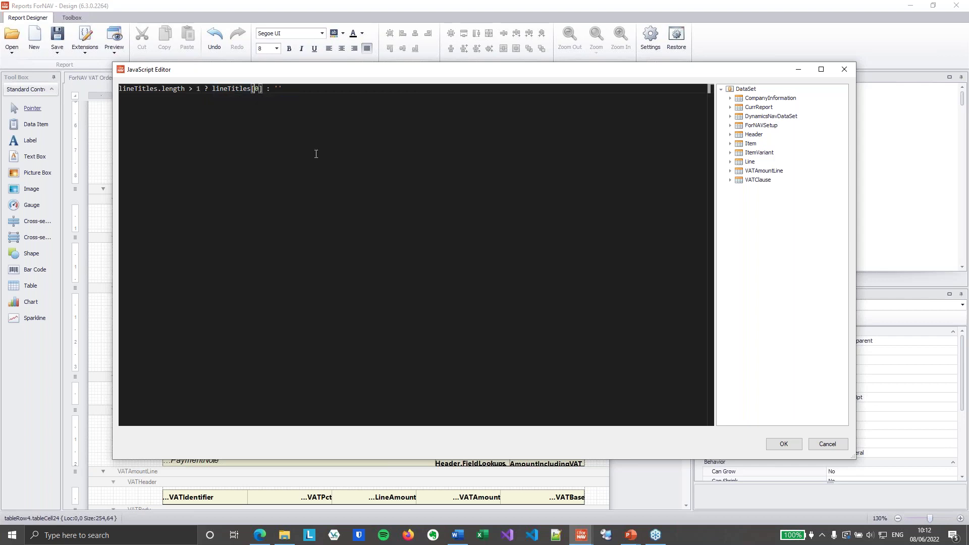
pyautogui.click(799, 443)
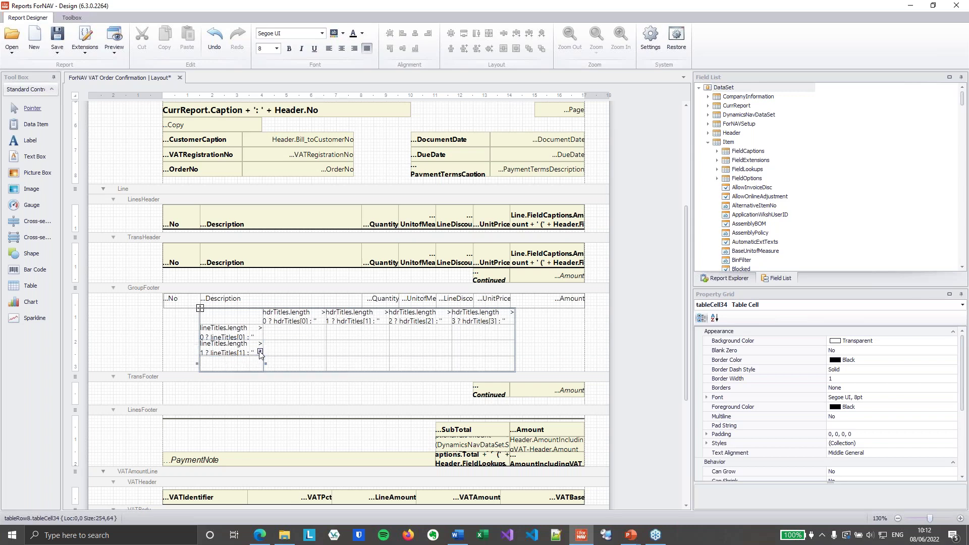
# Enter the lineTitles[2] expression, with length check 2, in the third first-column cell.
pyautogui.click(260, 353)
pyautogui.click(392, 369)
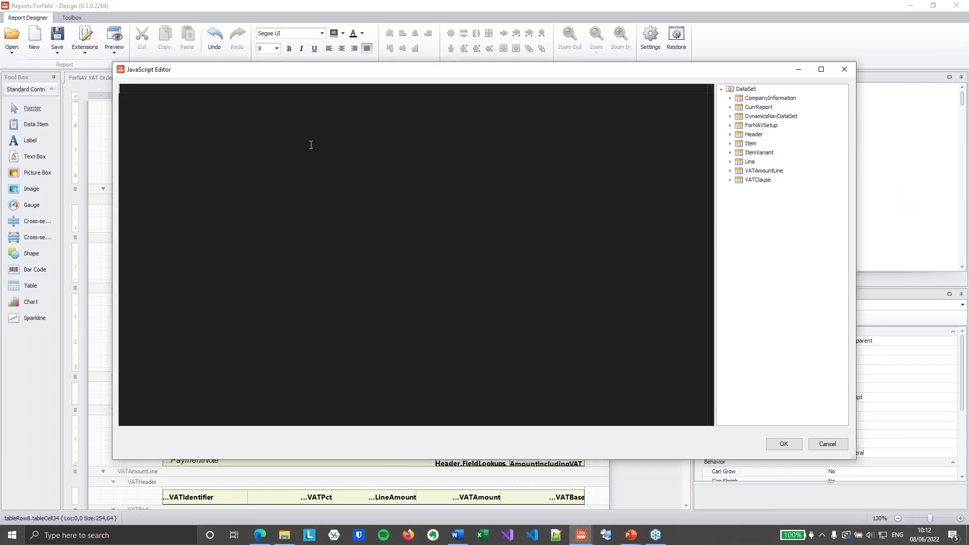
pyautogui.write("lineTitles.length > 0 ? lineTitles[0] : ''")
pyautogui.click(260, 88)
pyautogui.press('BackSpace')
pyautogui.write('2')
pyautogui.hotkey('ctrl', 'Left')
pyautogui.hotkey('ctrl', 'Left')
pyautogui.press('Left')
pyautogui.press('BackSpace')
pyautogui.write('2')
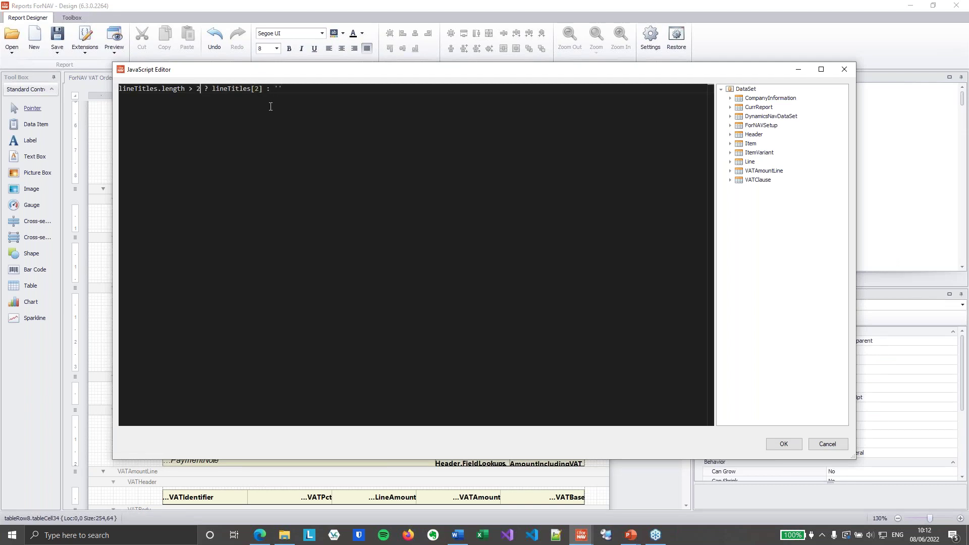